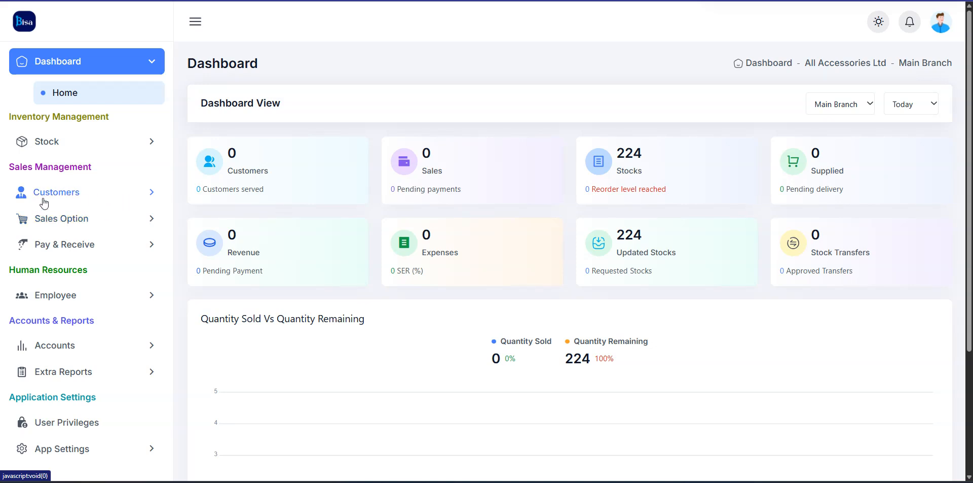
Expand the Customers and Sales Option groups in the sidebar
left_click(73, 193)
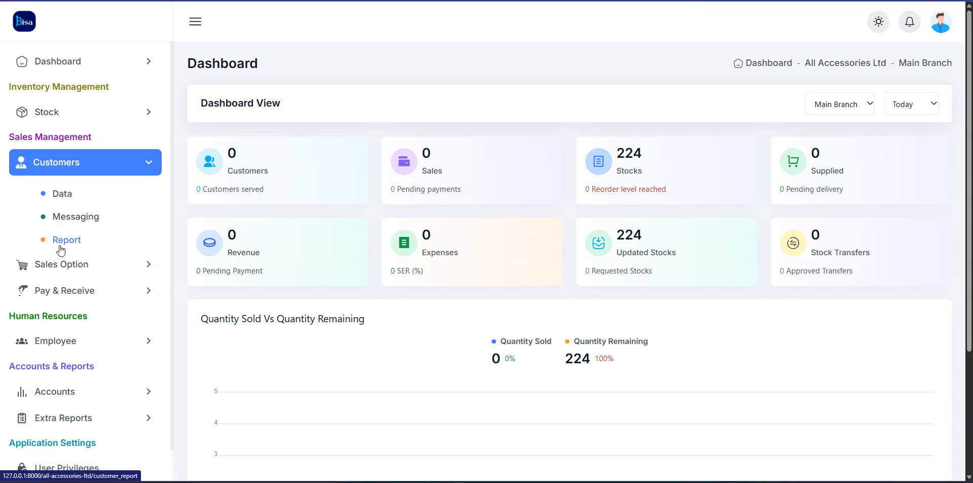
left_click(76, 263)
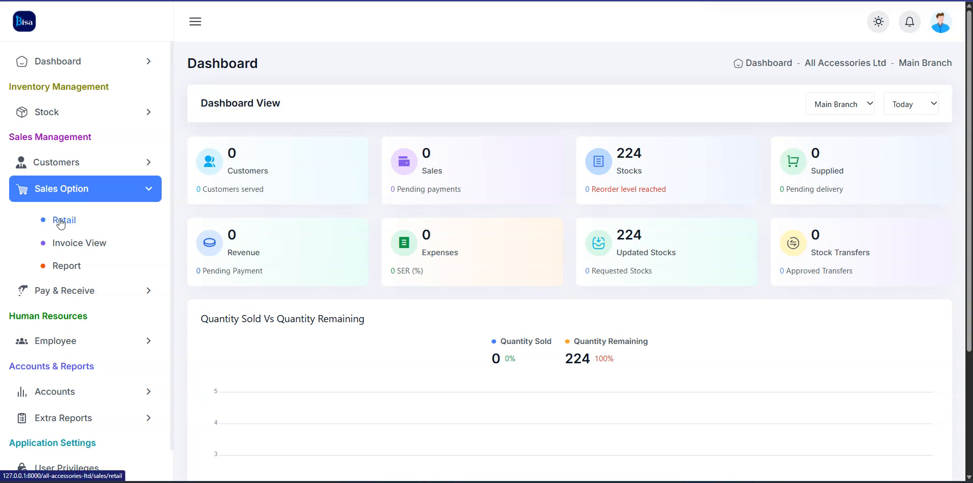
On Retail sales, try searches 100, camry and engi, then filter products by 'hy'
left_click(71, 222)
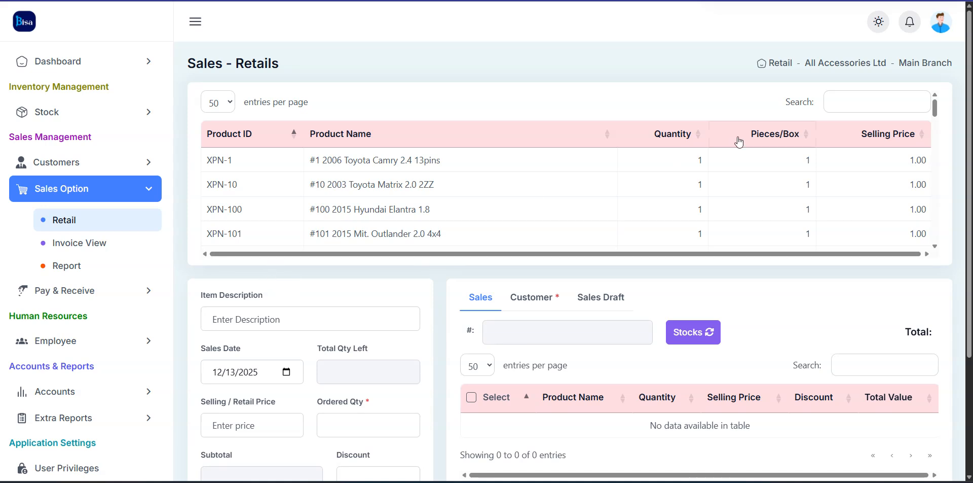
left_click(850, 106)
type("100")
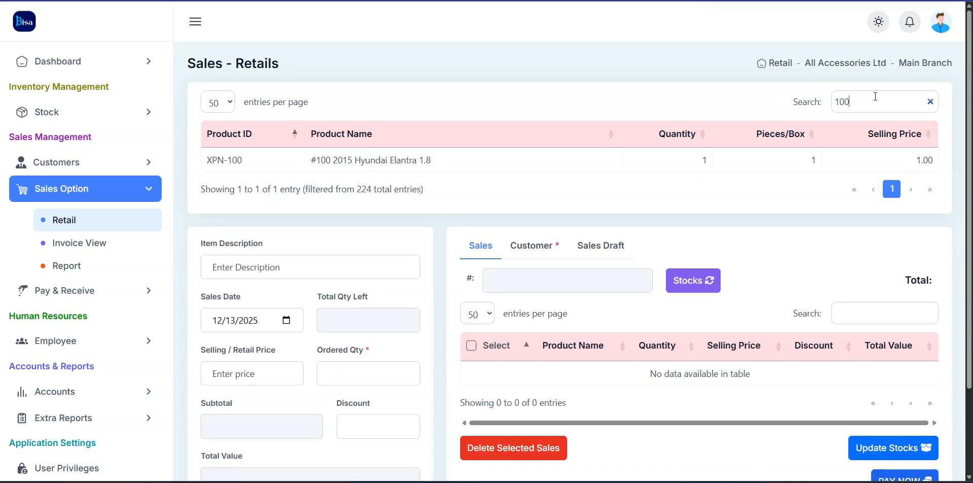
key("BackSpace")
key("BackSpace")
key("BackSpace")
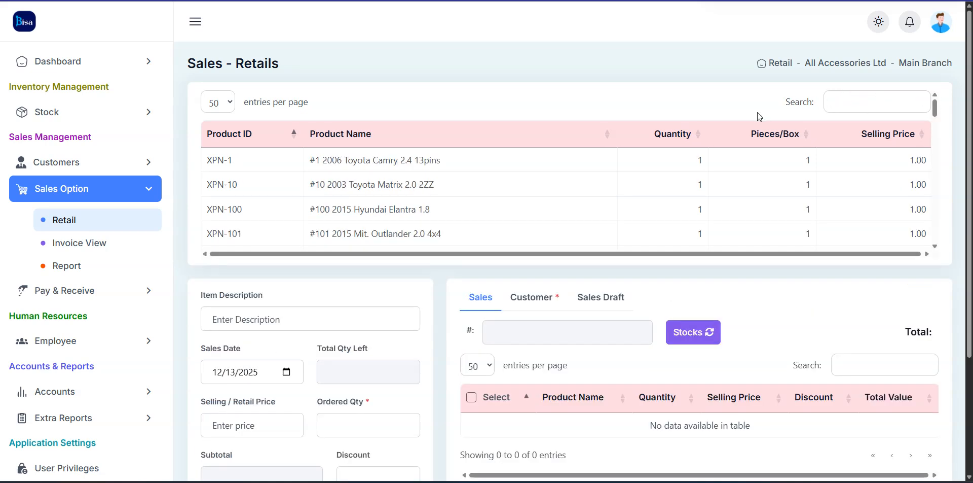
type("camry")
key("BackSpace")
key("BackSpace")
key("BackSpace")
key("BackSpace")
key("BackSpace")
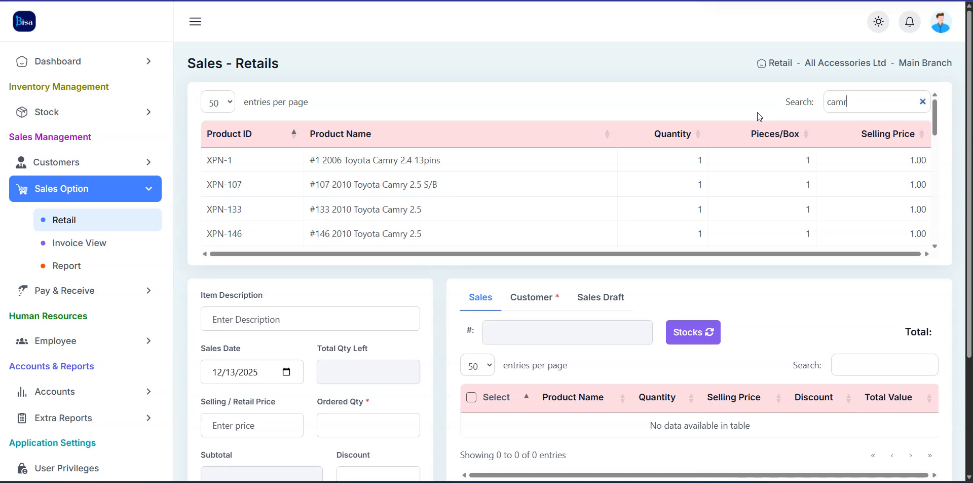
type("engi")
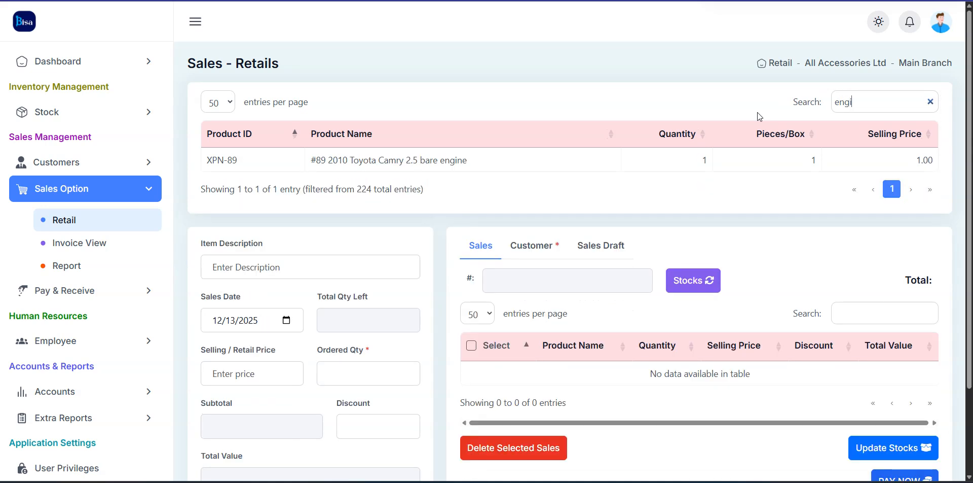
key("BackSpace")
key("BackSpace")
key("BackSpace")
key("BackSpace")
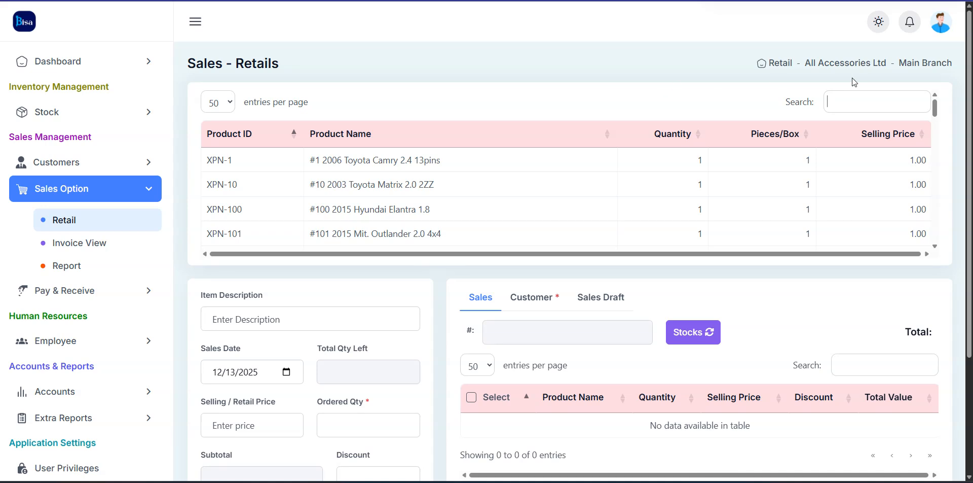
type("hy")
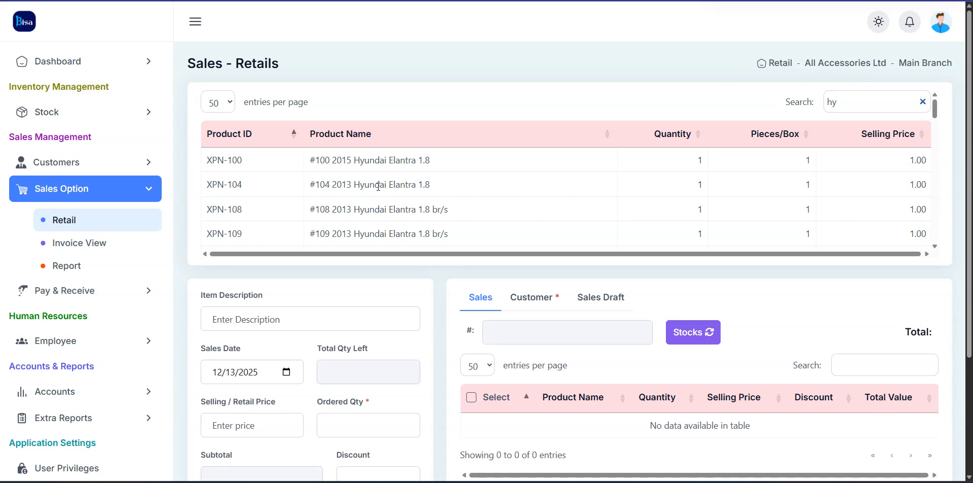
Load XPN-104 and change its description to '#104 2013 Hyundai Elantra 1.8 engine block'
left_click(465, 189)
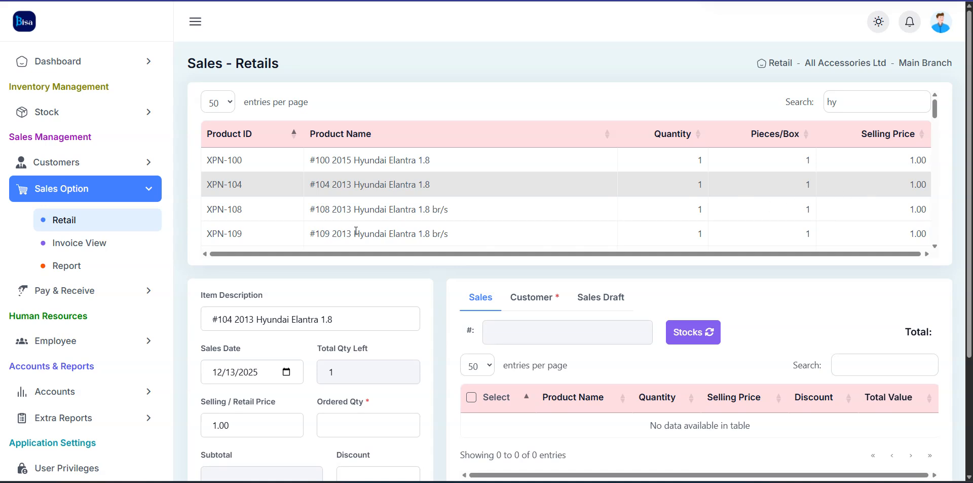
scroll(442, 244, "down", 2)
scroll(224, 293, "down", 2)
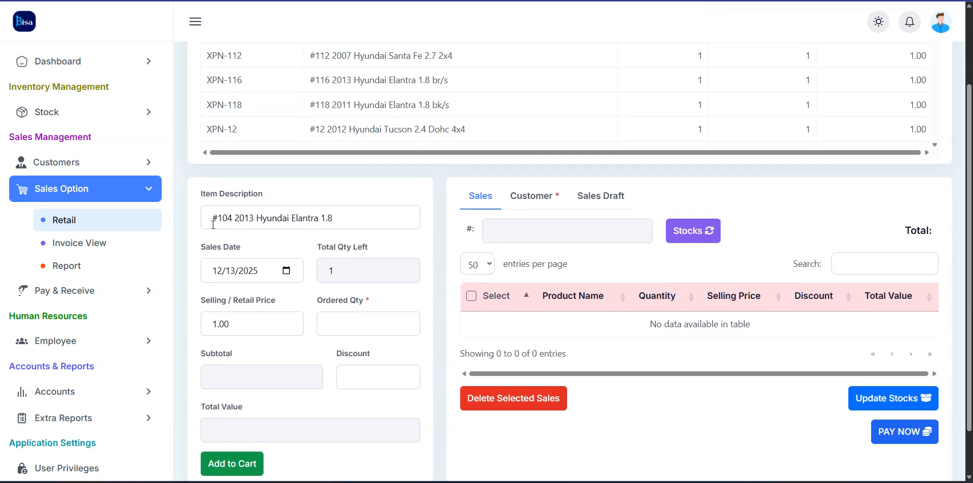
left_click(362, 216)
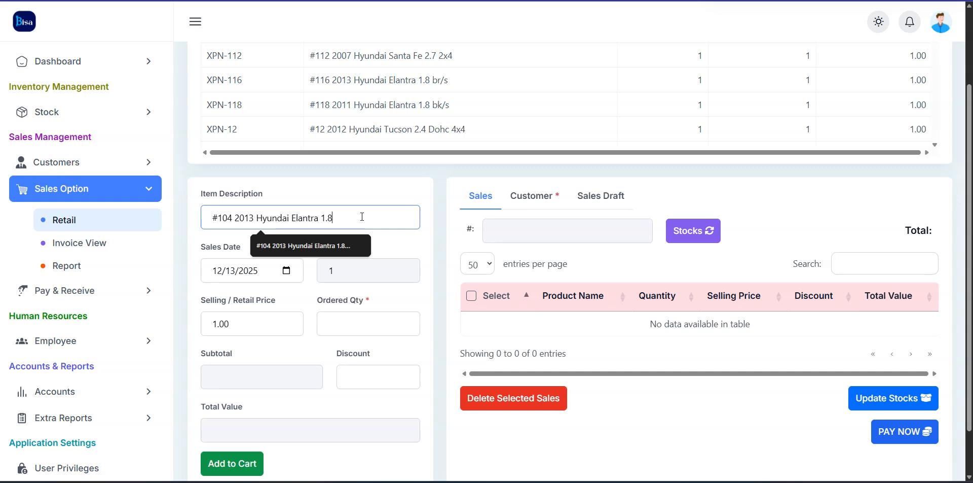
type("transmission")
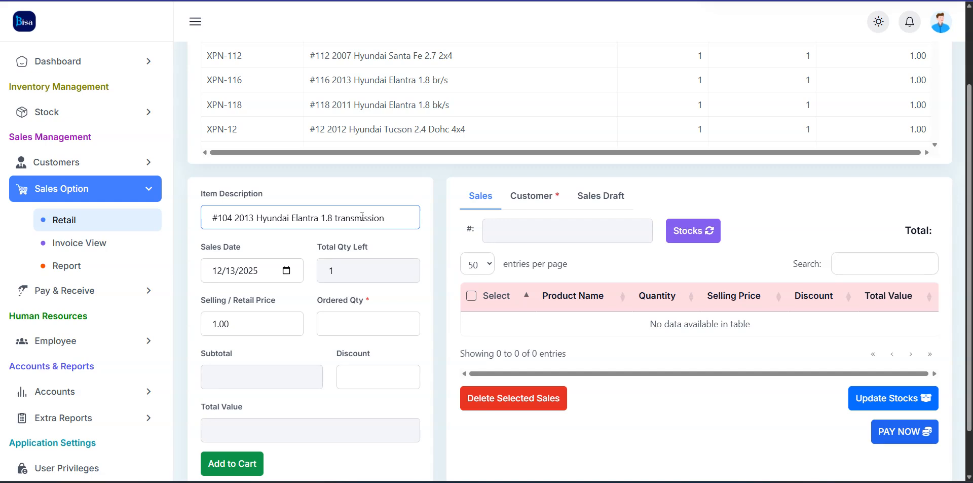
key("BackSpace")
key("BackSpace")
key("BackSpace")
key("BackSpace")
key("BackSpace")
key("BackSpace")
key("BackSpace")
key("BackSpace")
key("BackSpace")
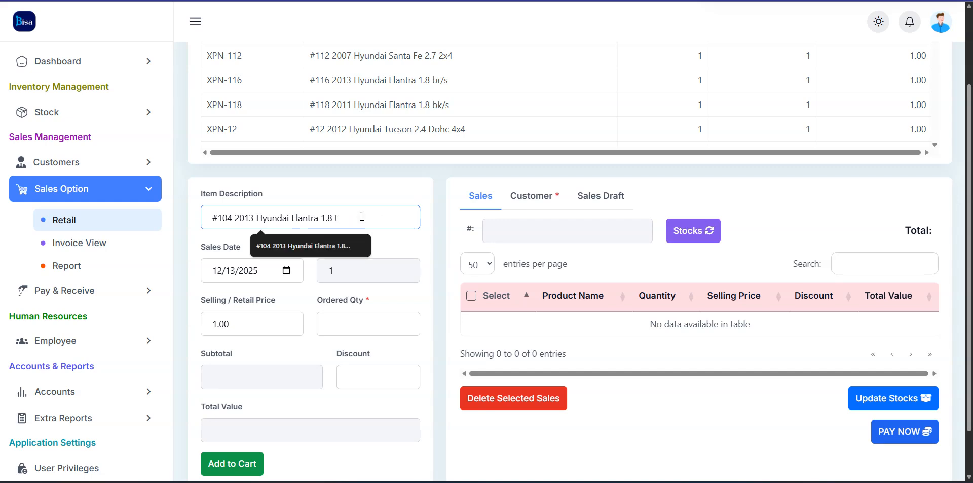
type("eng")
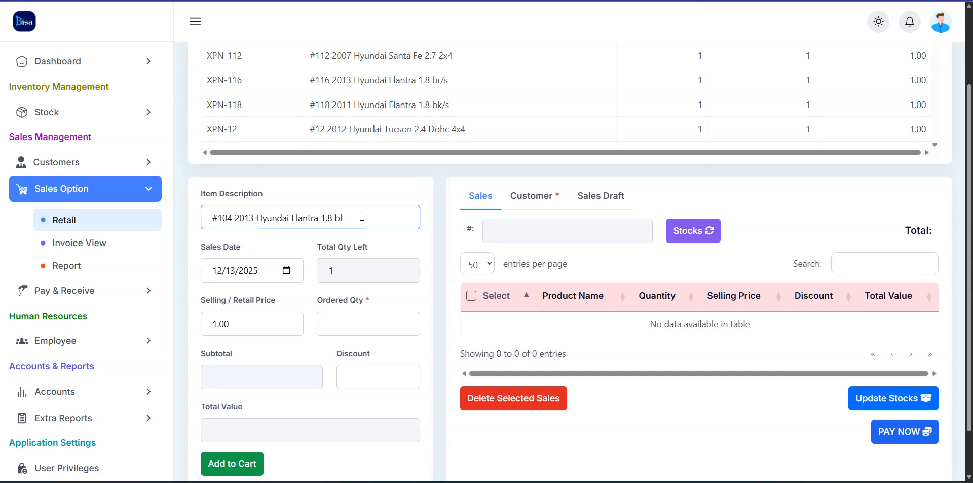
type("ine block")
Set the sales date to 11 November 2025
left_click(287, 271)
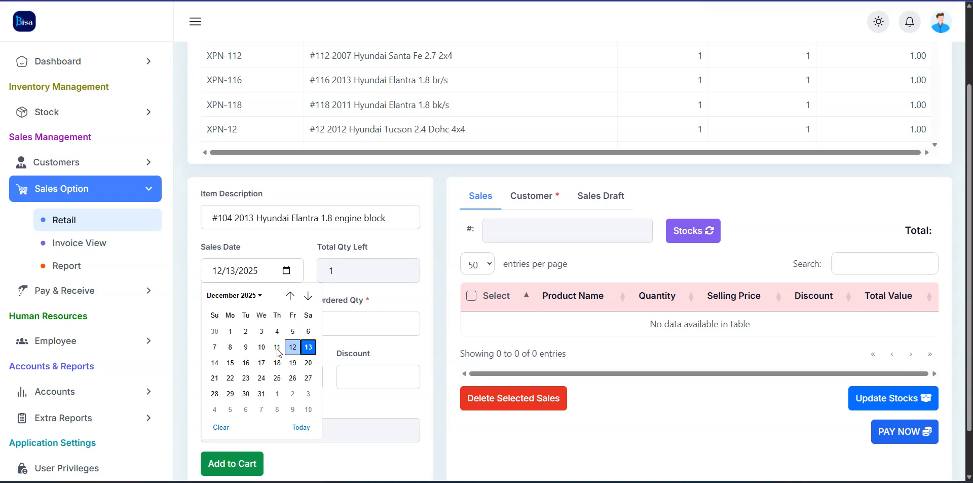
left_click(259, 296)
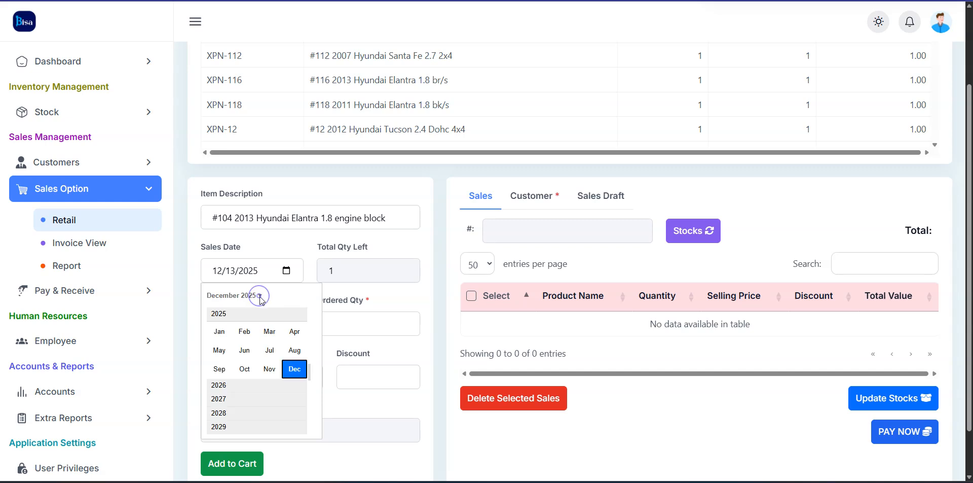
left_click(269, 368)
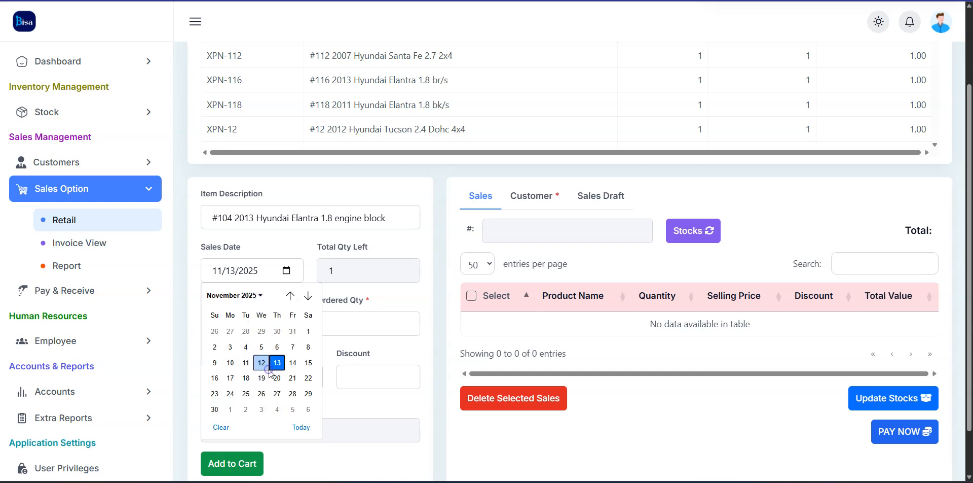
left_click(244, 368)
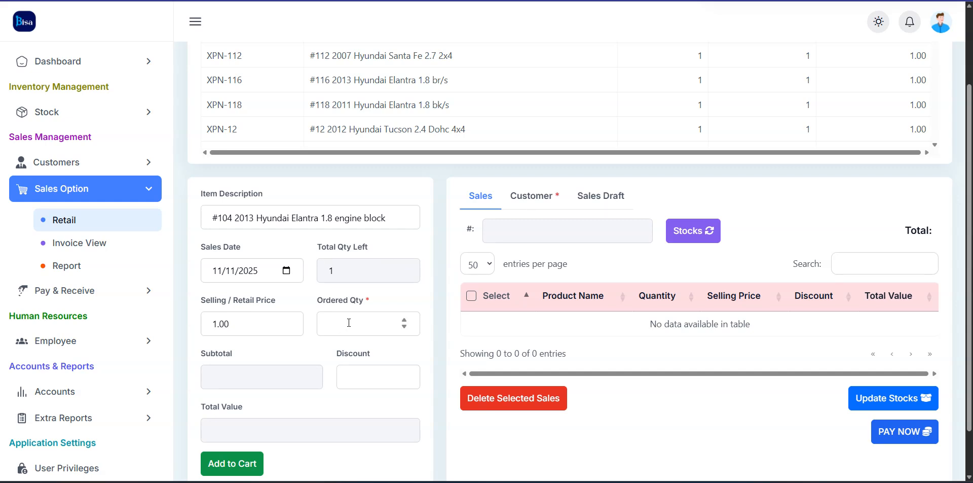
Enter ordered quantity 1 and selling price 18000, leaving the discount at 0
left_click_drag(316, 305, 387, 306)
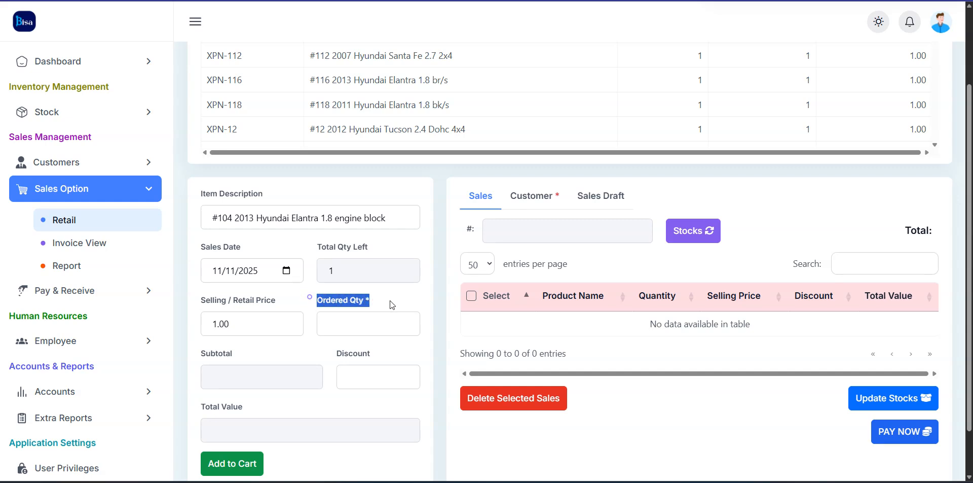
left_click(330, 323)
type("1")
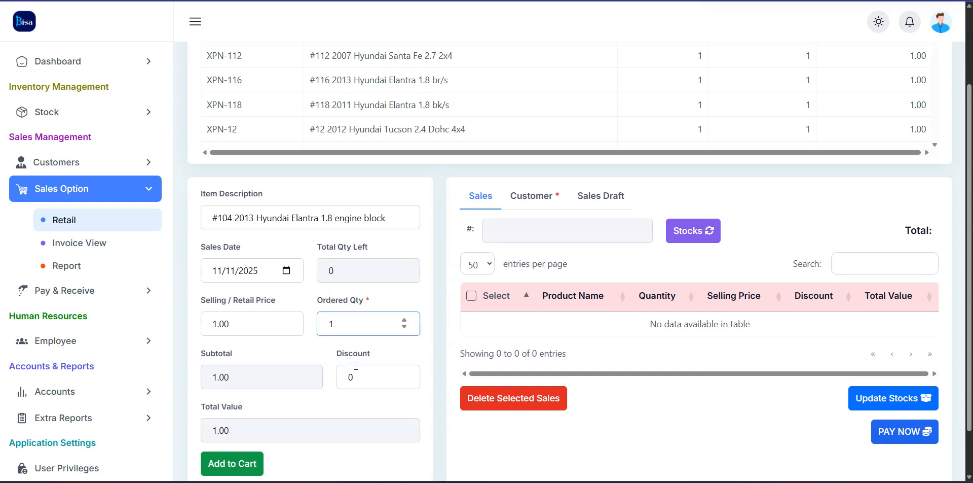
double_click(245, 329)
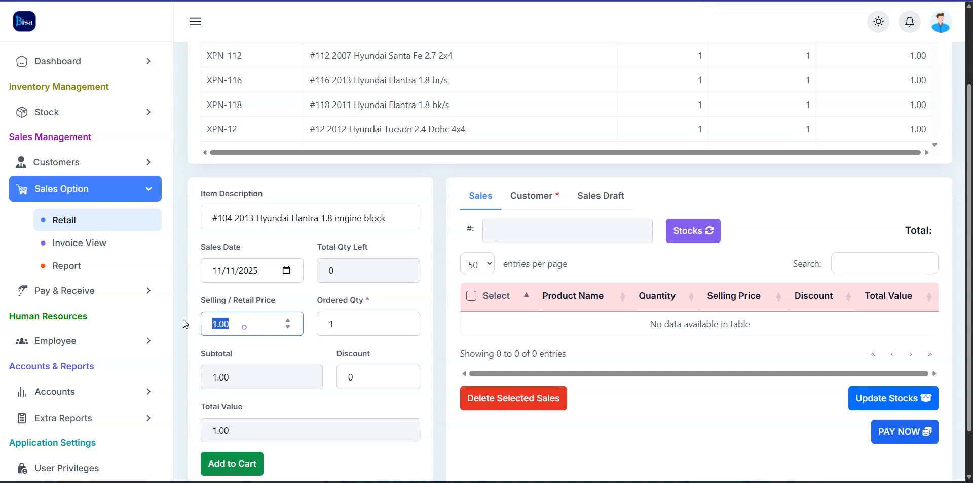
type("18000")
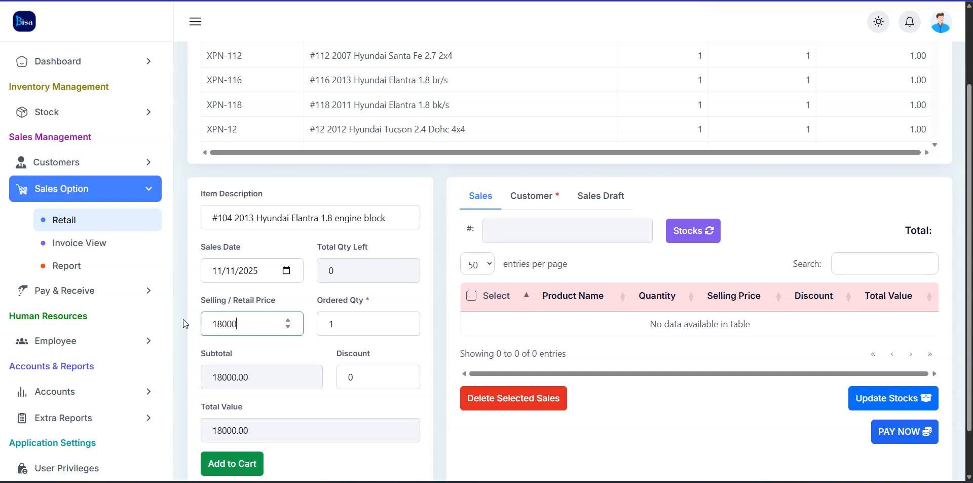
double_click(366, 380)
type("50")
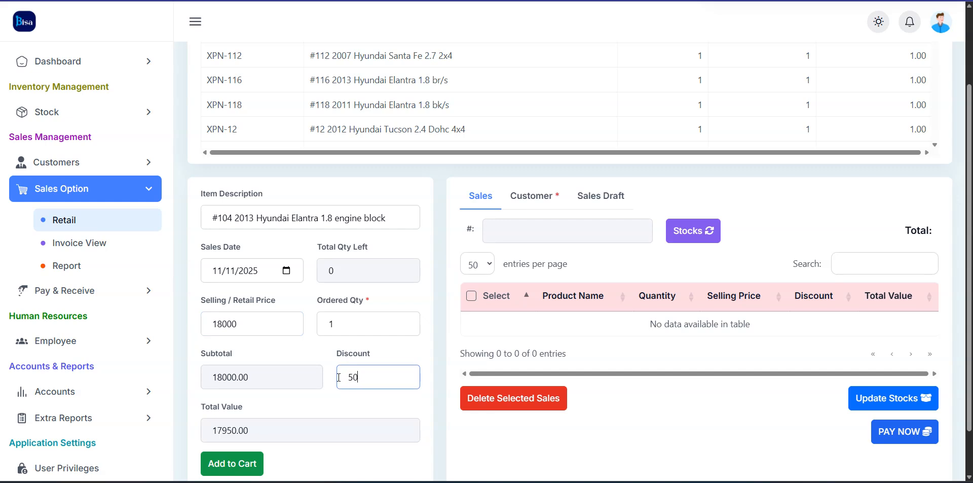
key("BackSpace")
key("BackSpace")
scroll(318, 354, "down", 1)
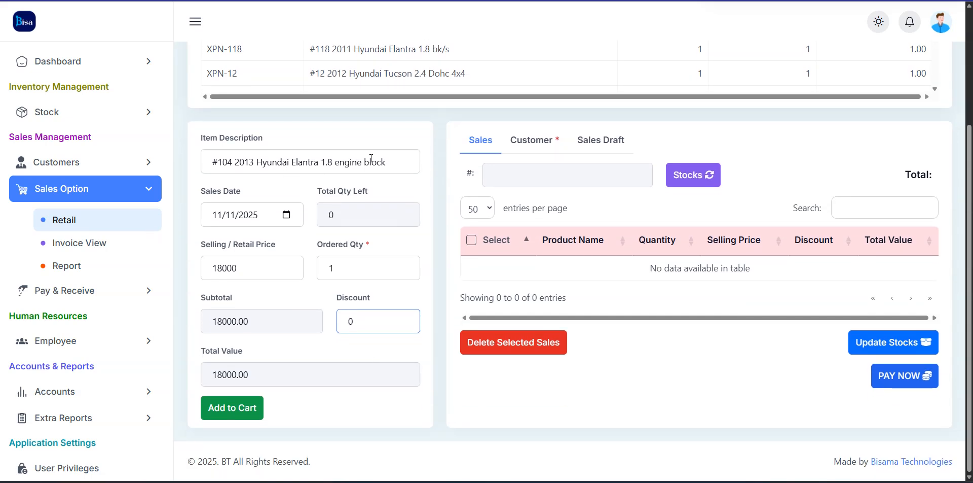
Add the #104 engine block to the cart at 18,000.00 and go to Update Stocks
left_click(229, 407)
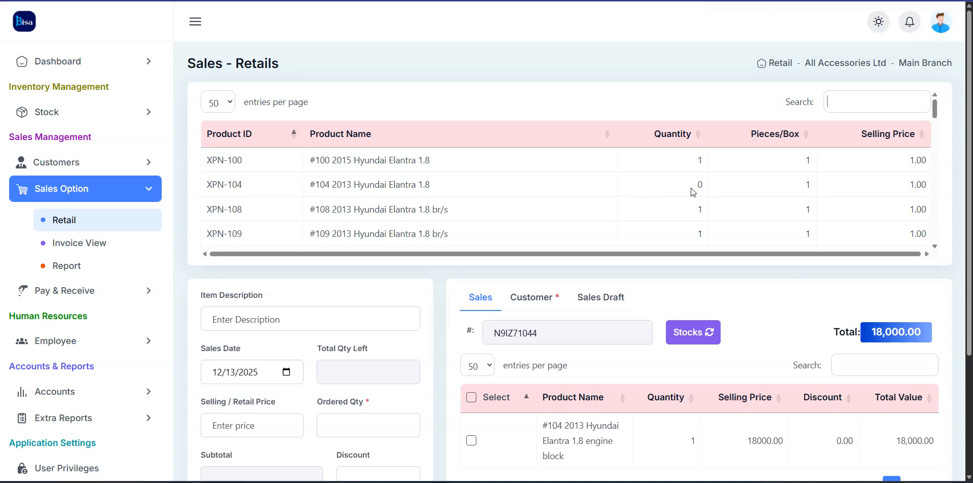
scroll(694, 193, "down", 1)
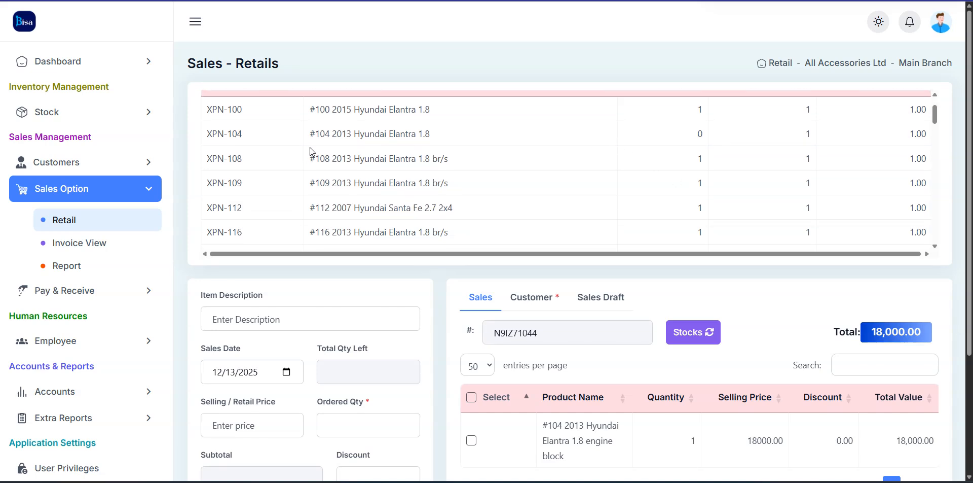
scroll(951, 330, "down", 2)
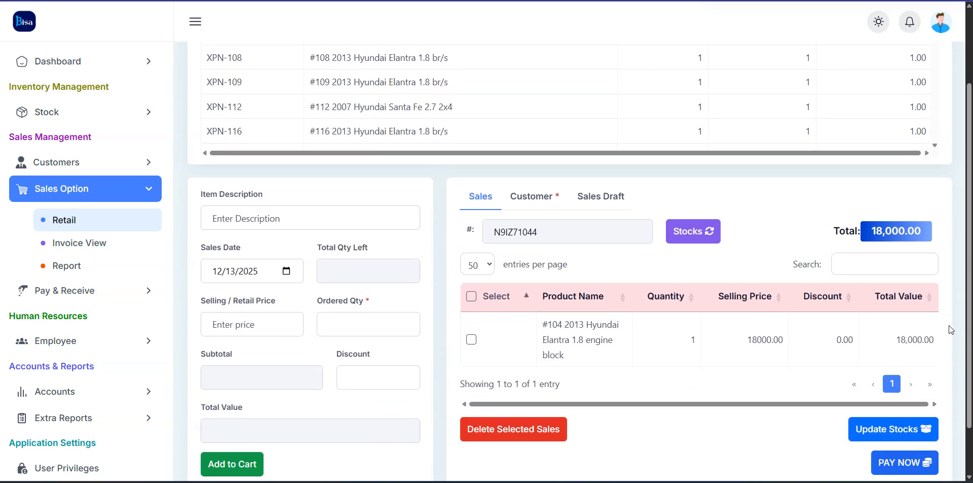
scroll(951, 329, "down", 1)
left_click(882, 368)
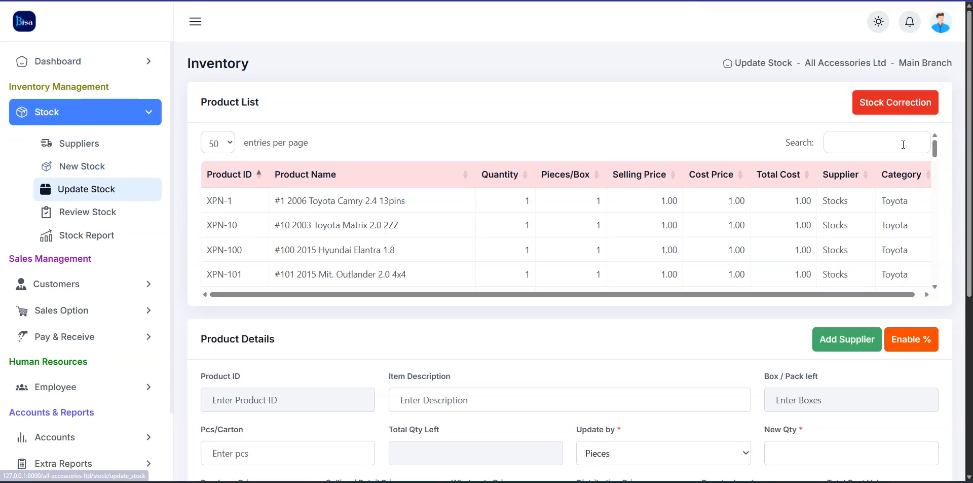
Find XPN-104 with 'hy' and save a new stock quantity of 0.98
left_click(867, 147)
type("hy")
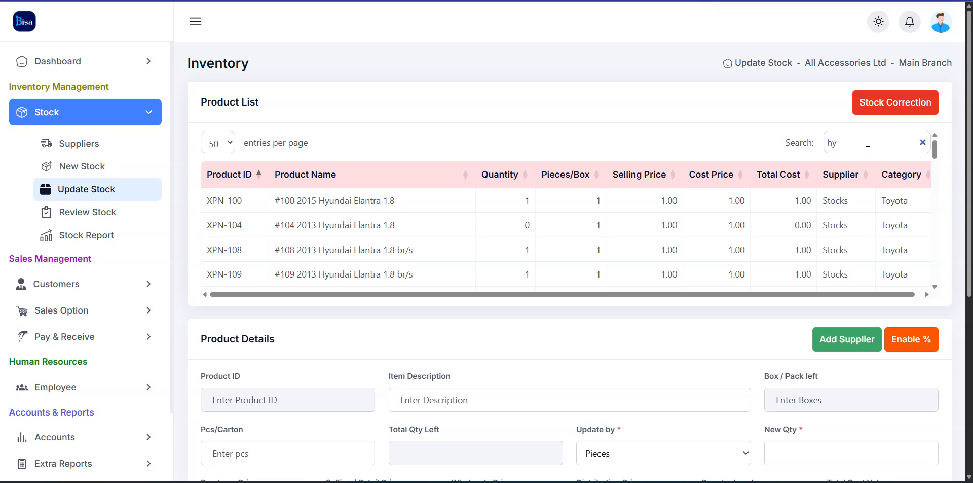
left_click(451, 225)
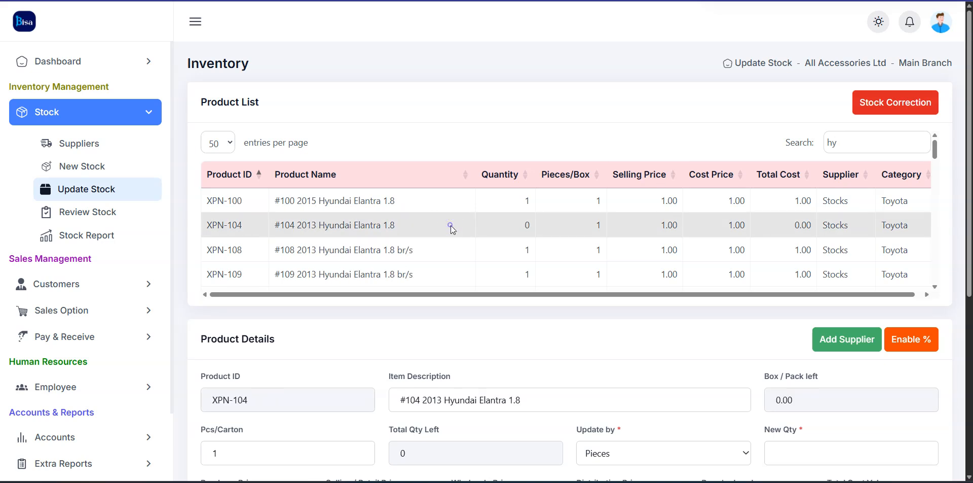
scroll(845, 349, "down", 1)
scroll(844, 348, "down", 2)
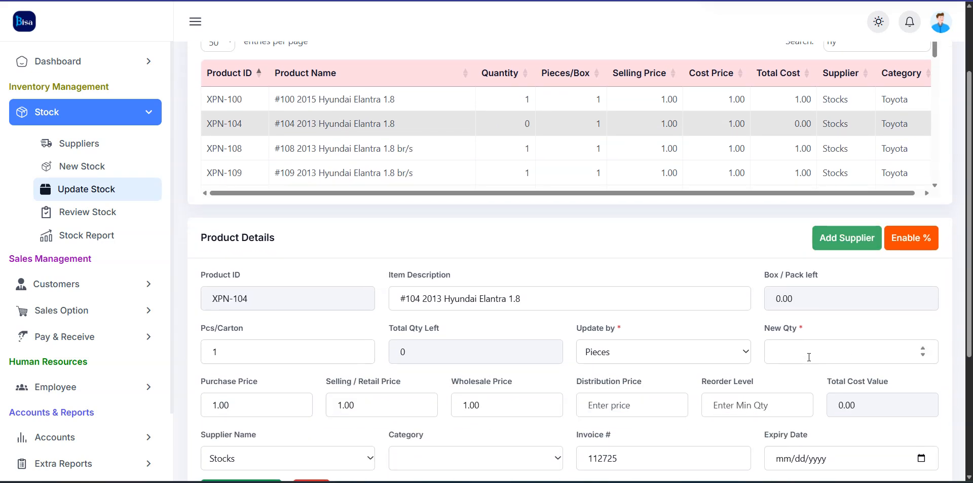
left_click(807, 357)
type("1")
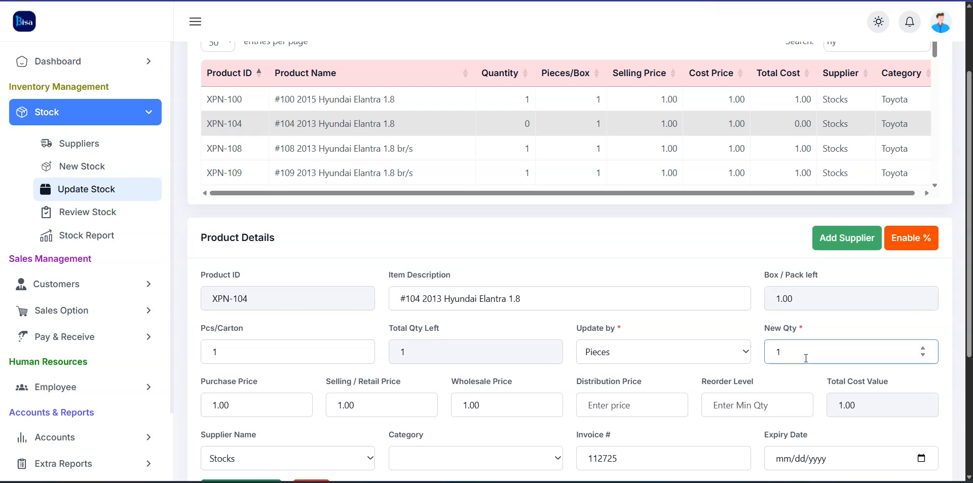
key("BackSpace")
type("0.98")
scroll(814, 354, "down", 4)
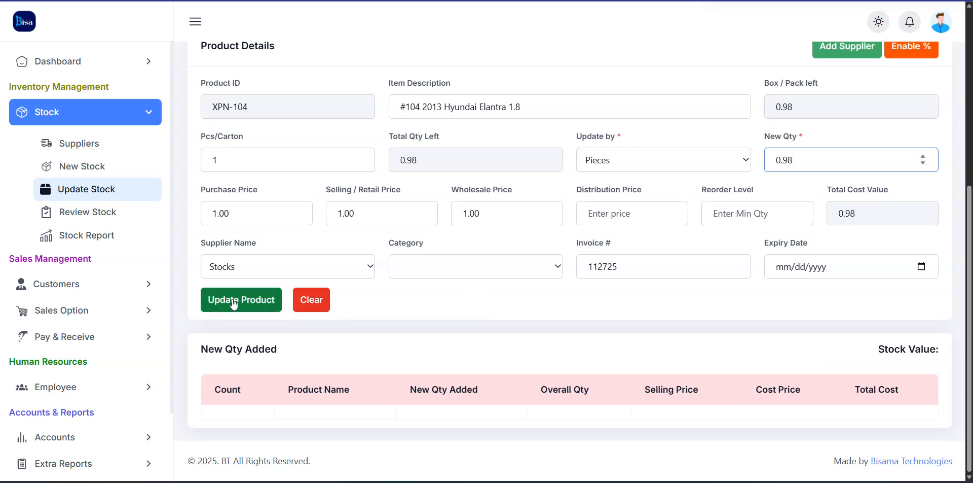
left_click(244, 303)
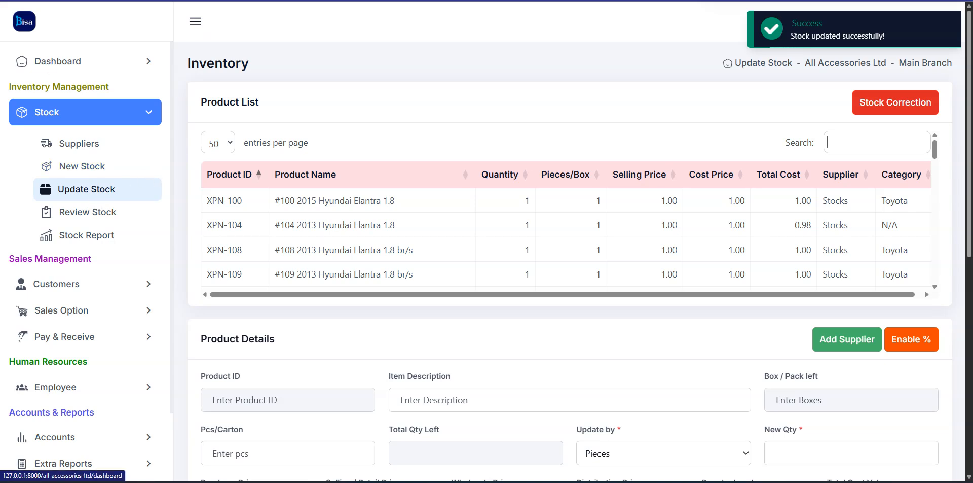
Return to the Retail sales tab and refresh the Stocks list
left_click(61, 1)
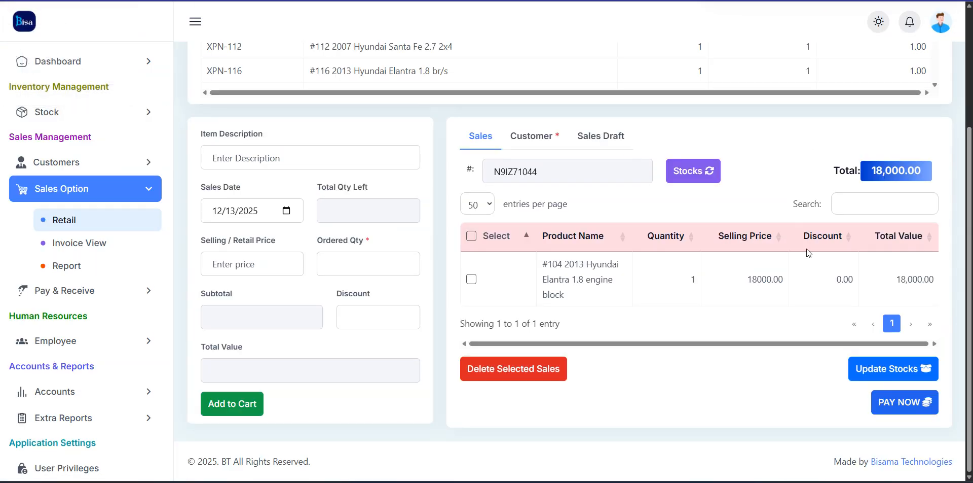
left_click(703, 181)
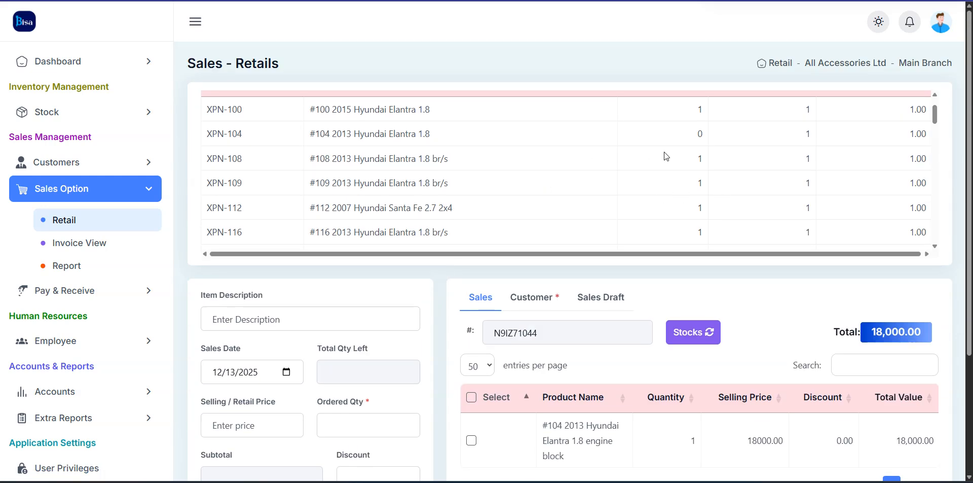
left_click(716, 338)
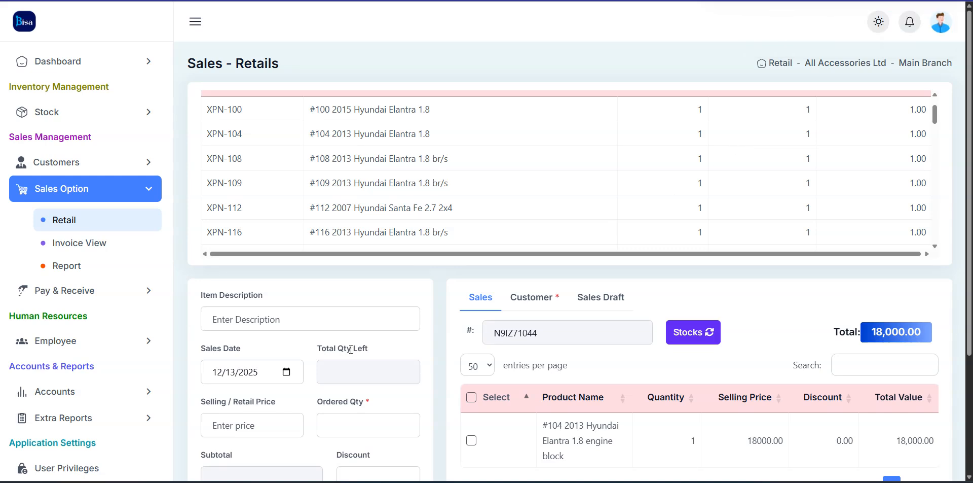
scroll(687, 347, "down", 3)
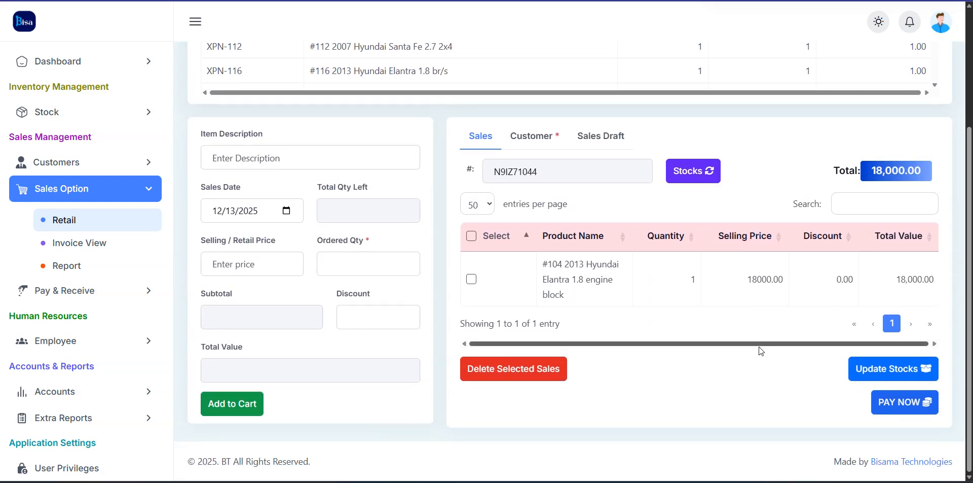
scroll(429, 258, "up", 3)
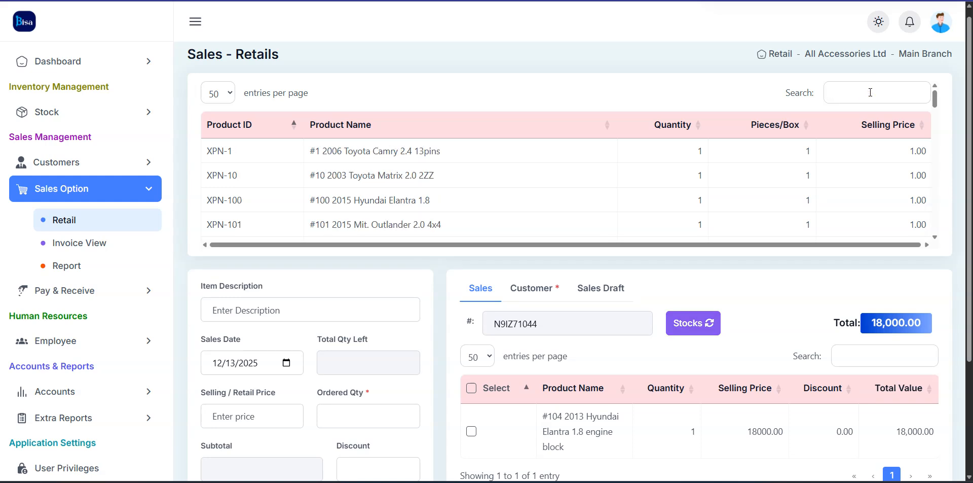
Search 'mit', load XPN-102 and append 'transmission' to its description
type("miy")
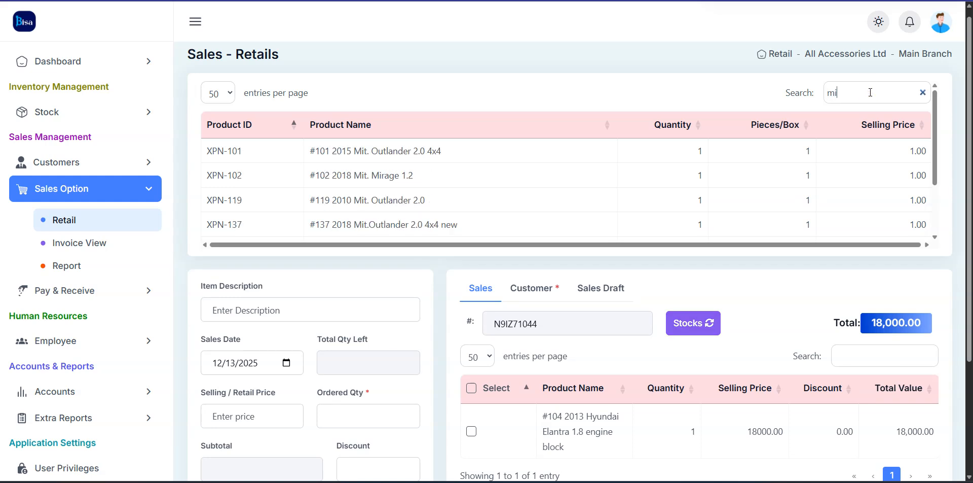
key("BackSpace")
left_click(523, 174)
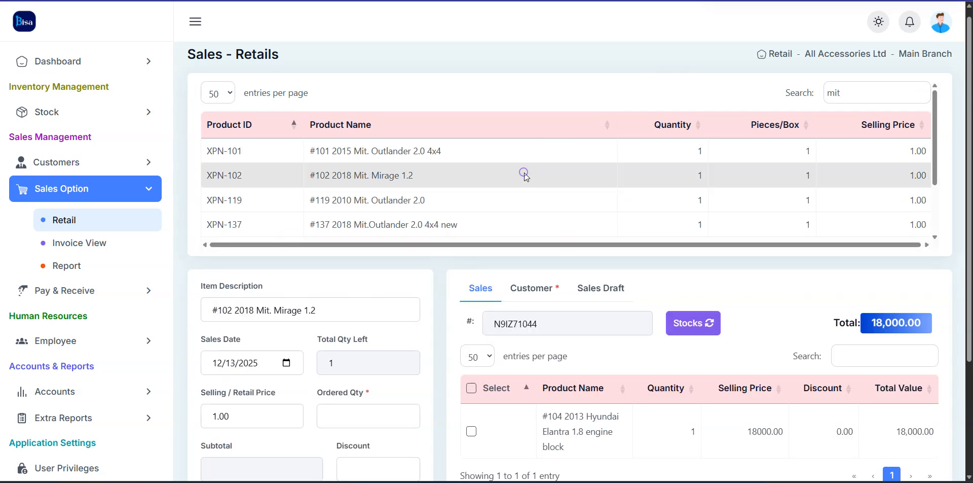
scroll(334, 307, "down", 1)
left_click(366, 260)
type("n t")
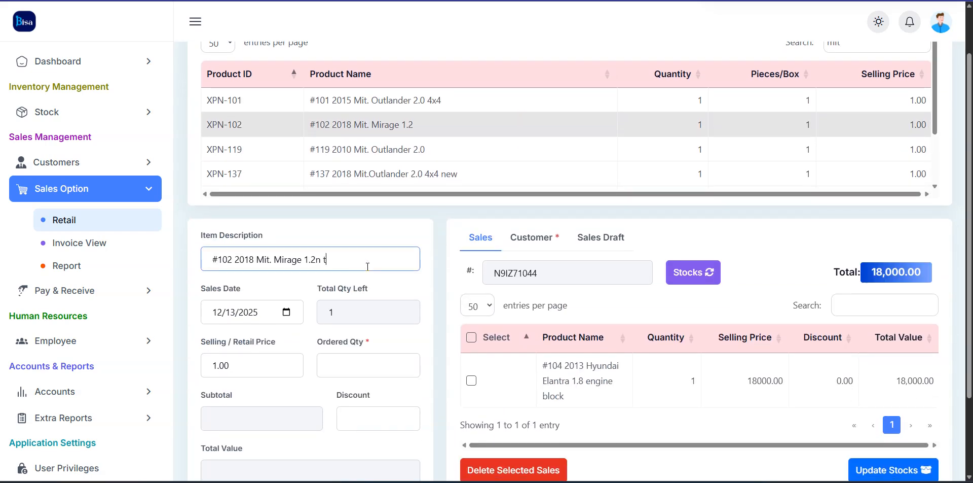
type(" trans")
key("BackSpace")
key("BackSpace")
type("mssi")
key("BackSpace")
key("BackSpace")
type("on")
key("Tab")
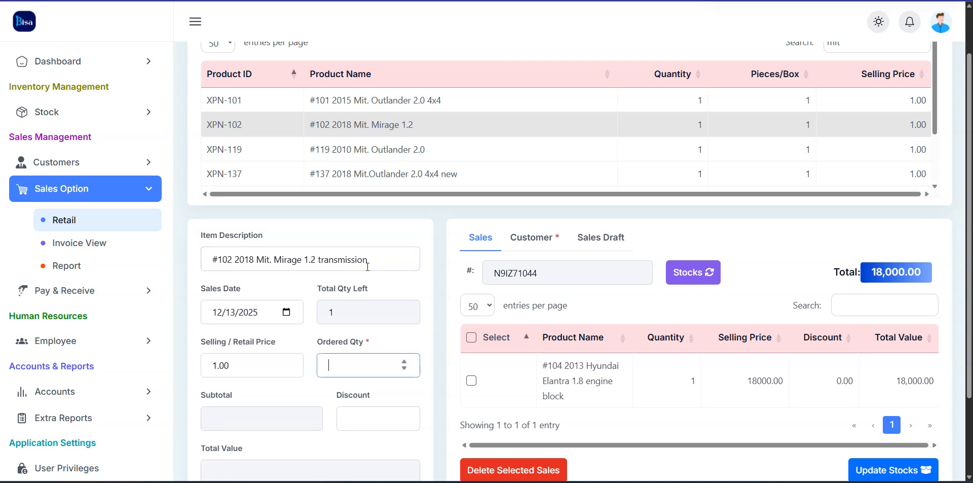
Set the sales date to 11 November 2025
left_click(287, 312)
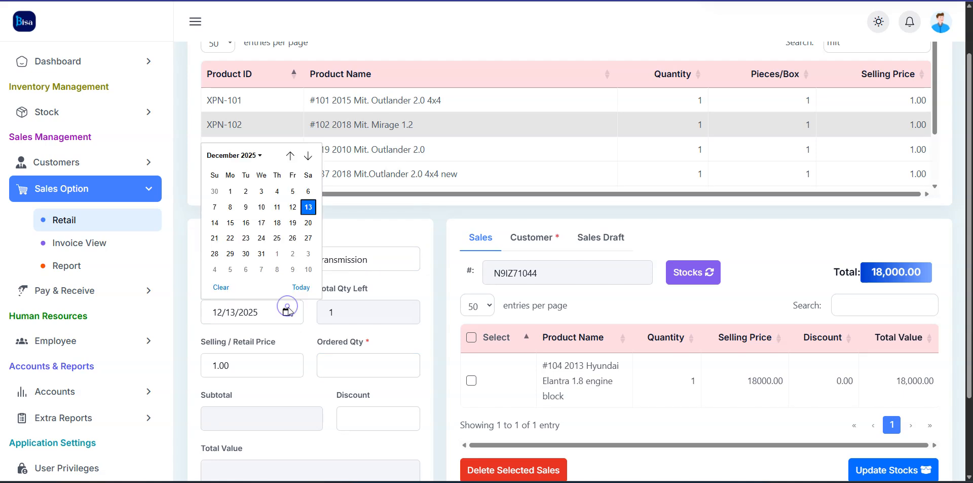
left_click(263, 155)
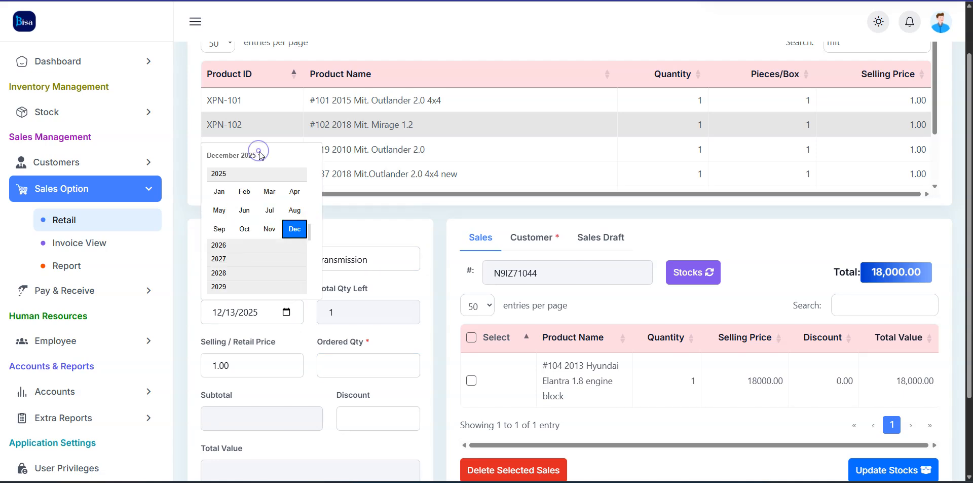
left_click(269, 226)
left_click(250, 229)
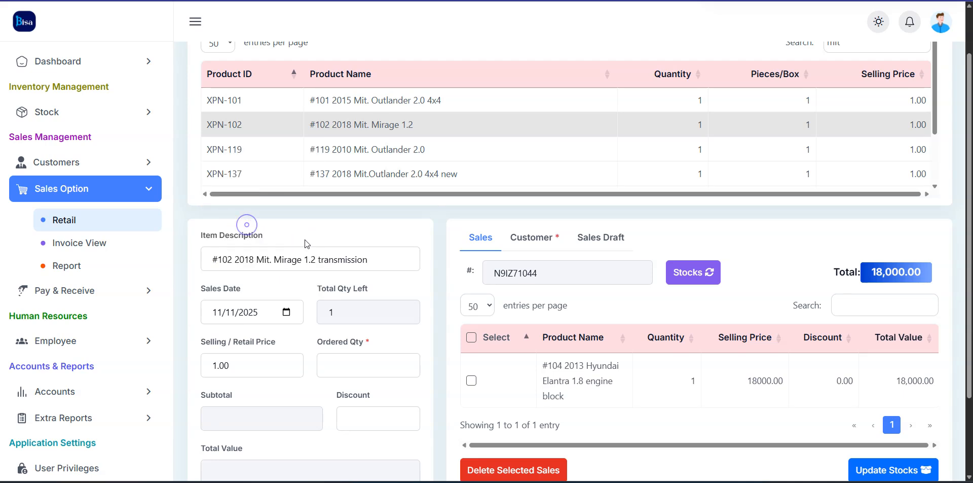
Enter quantity 1 and price 5000, then add the Mirage transmission to the cart
left_click(365, 371)
type("1")
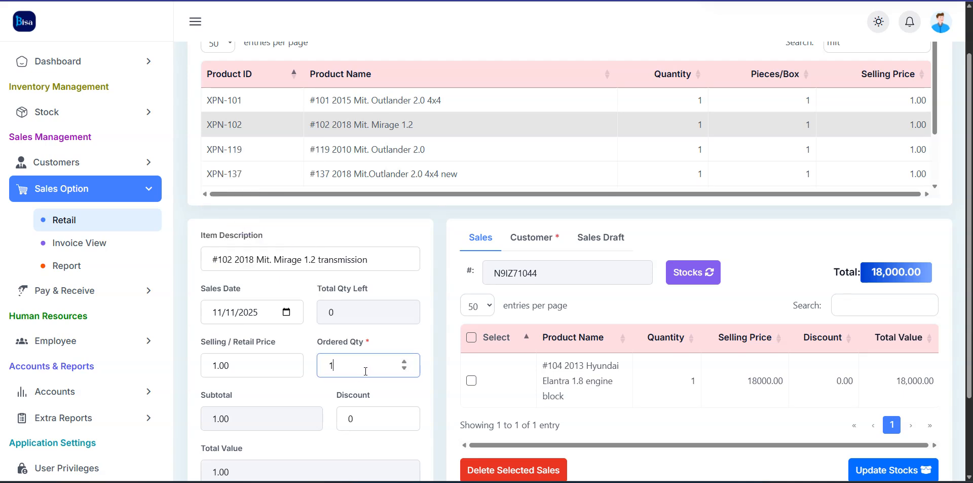
double_click(262, 363)
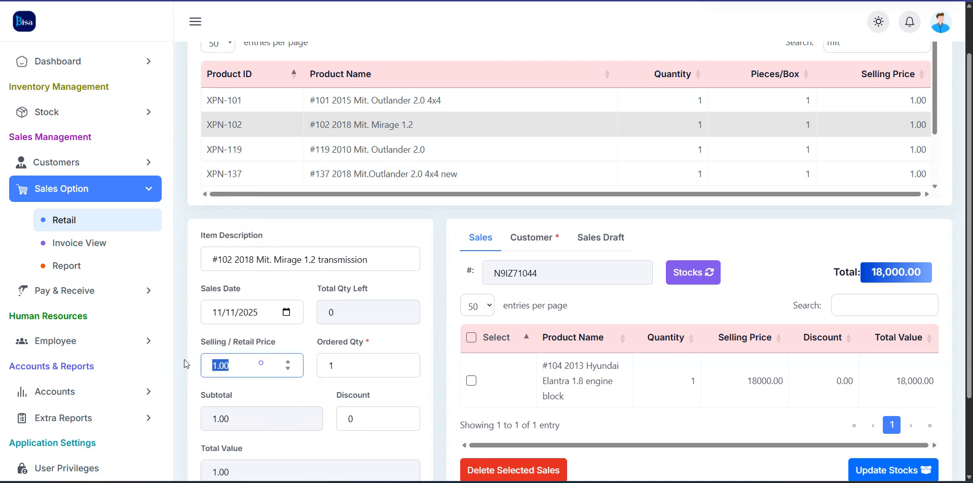
type("5000")
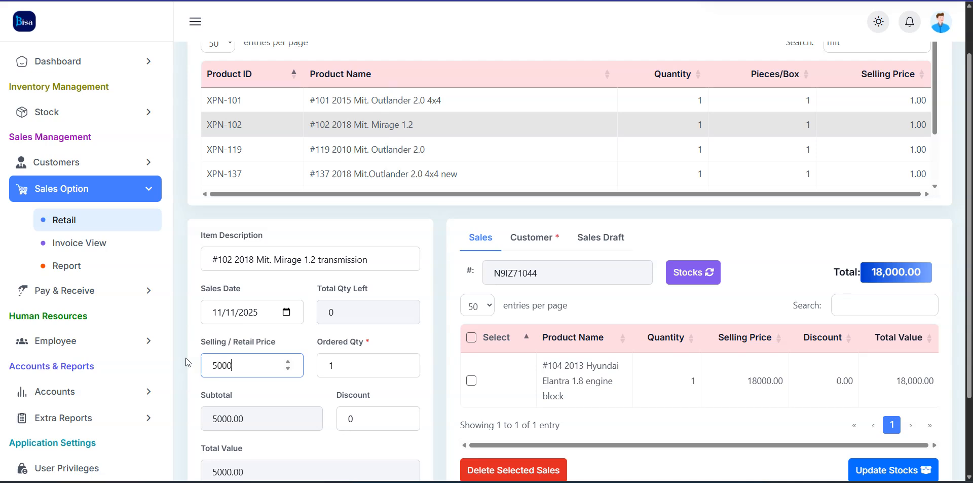
scroll(787, 354, "down", 2)
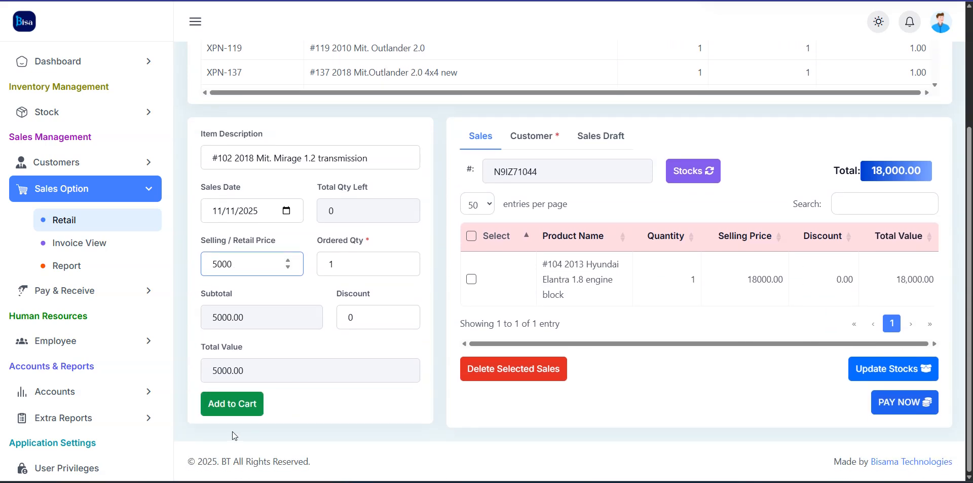
left_click(238, 410)
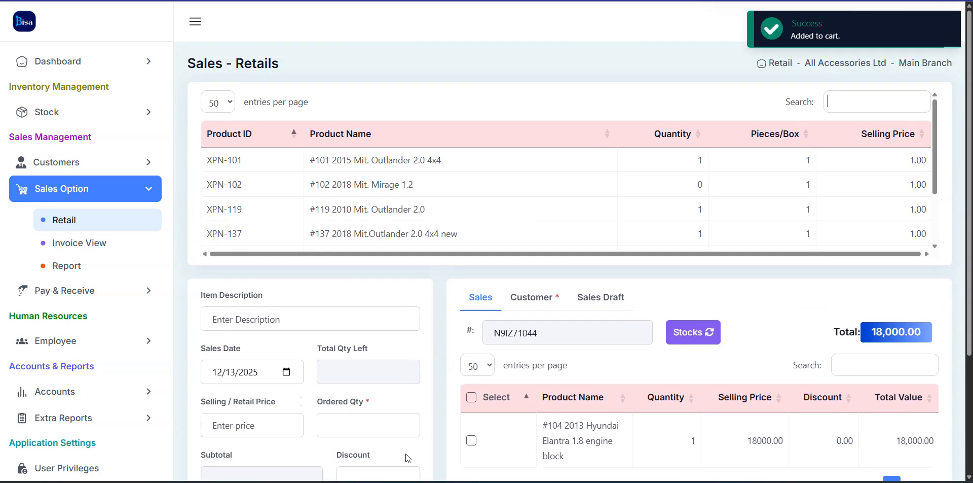
Tick the #102 cart row and delete it, bringing the total back to 18,000.00
scroll(534, 422, "down", 3)
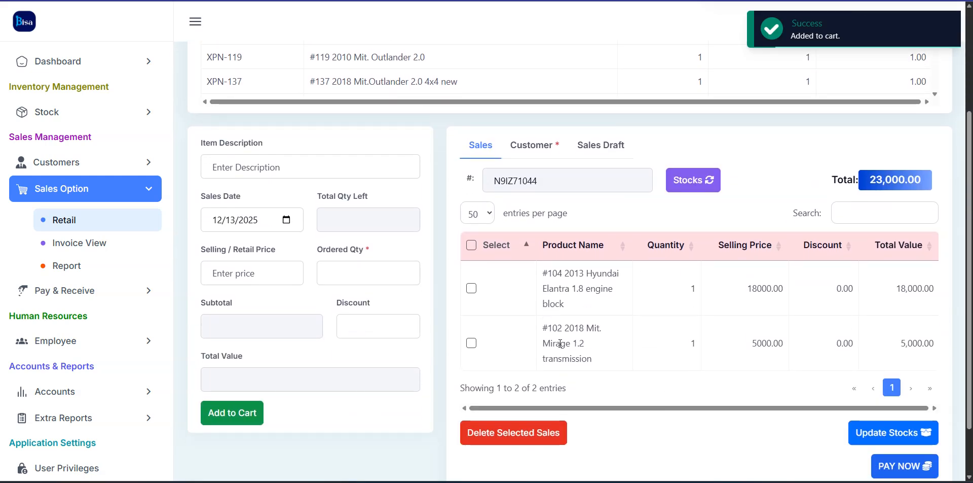
left_click(471, 343)
scroll(495, 216, "up", 3)
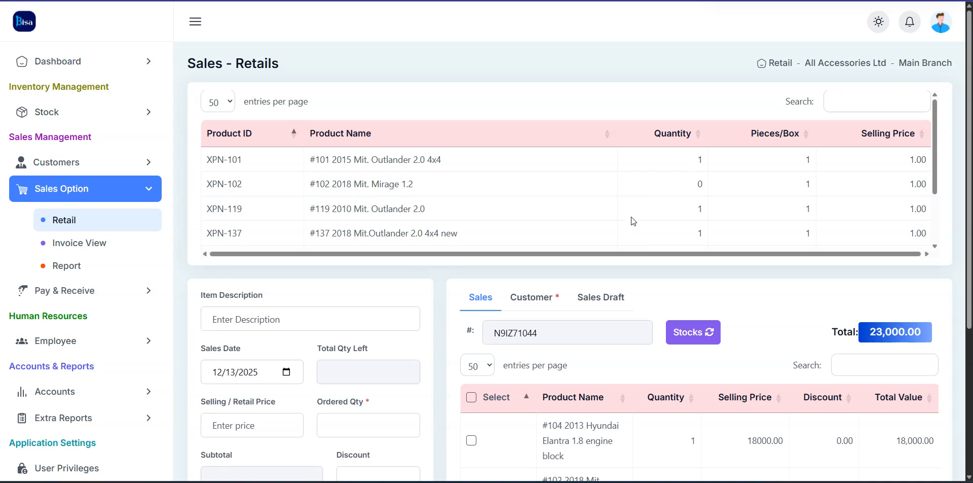
scroll(675, 203, "down", 2)
scroll(590, 385, "down", 4)
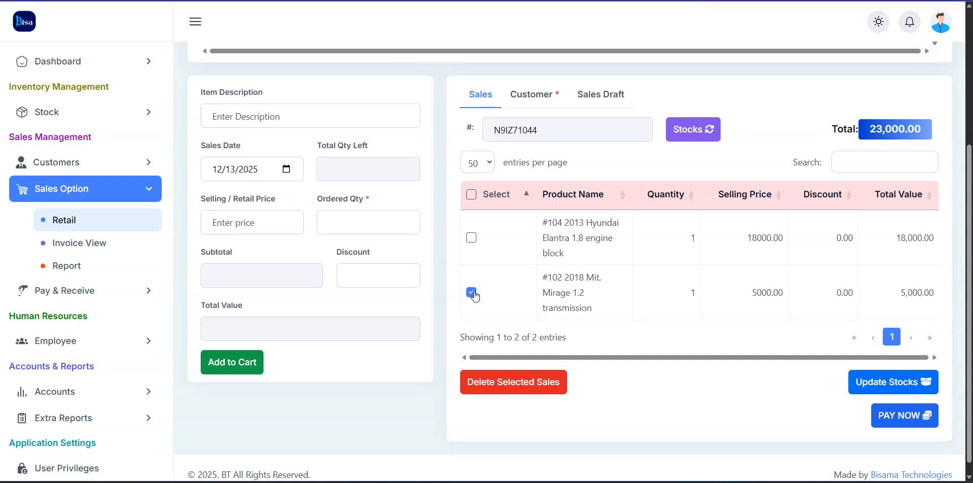
left_click(499, 383)
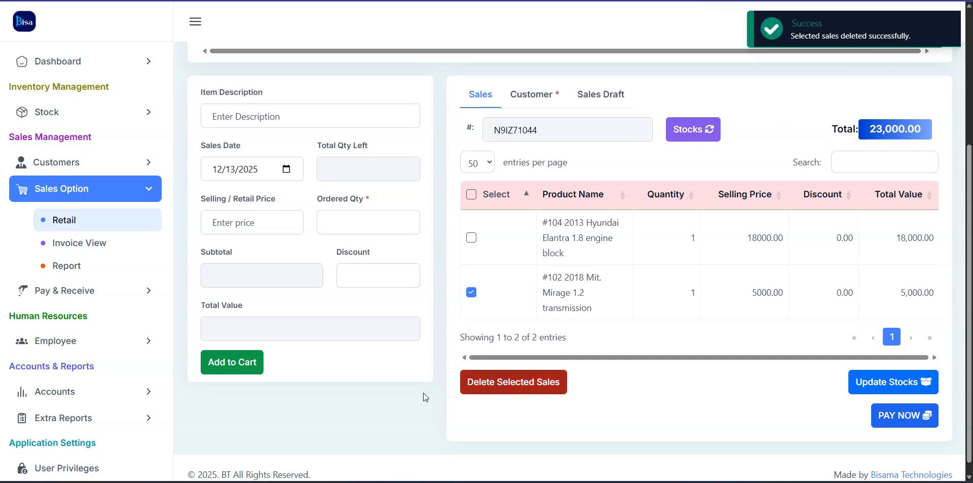
scroll(550, 295, "up", 3)
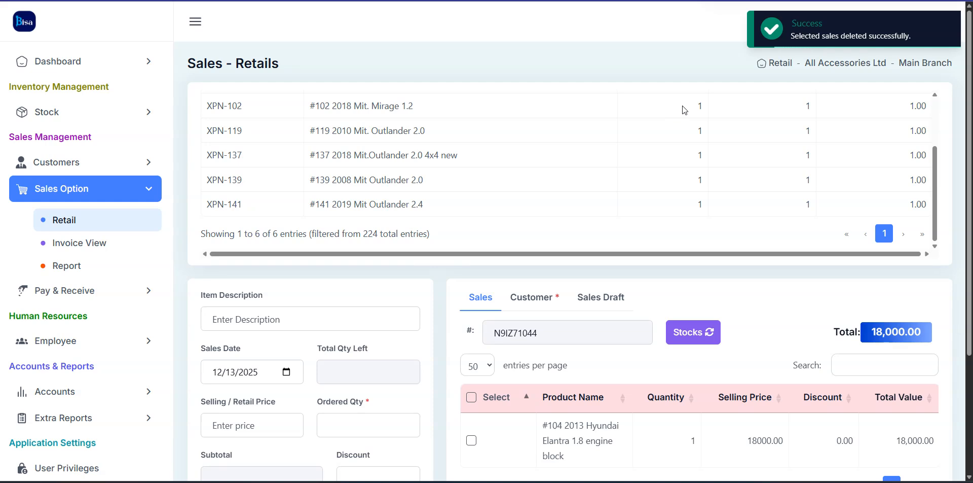
Reload the #102 2018 Mit. Mirage 1.2 product and edit its description
scroll(668, 118, "up", 3)
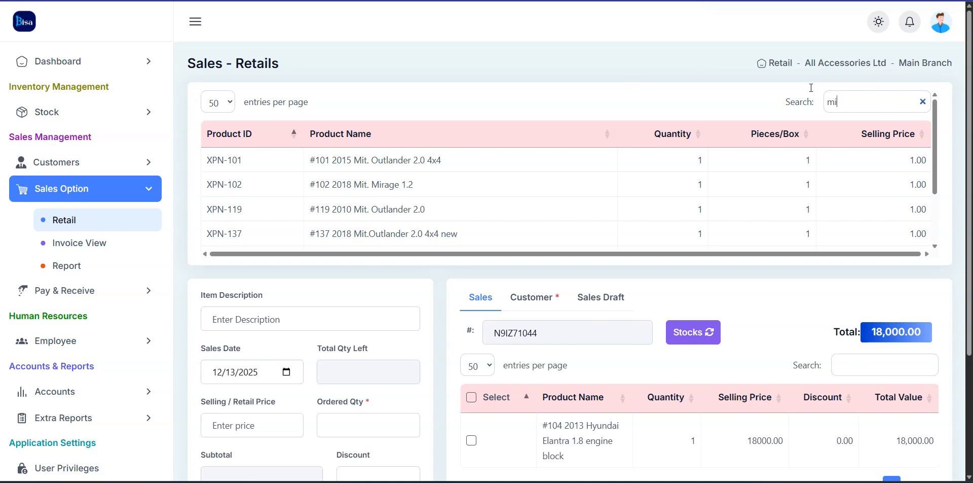
left_click(459, 184)
scroll(324, 243, "down", 2)
left_click(332, 322)
type("engin")
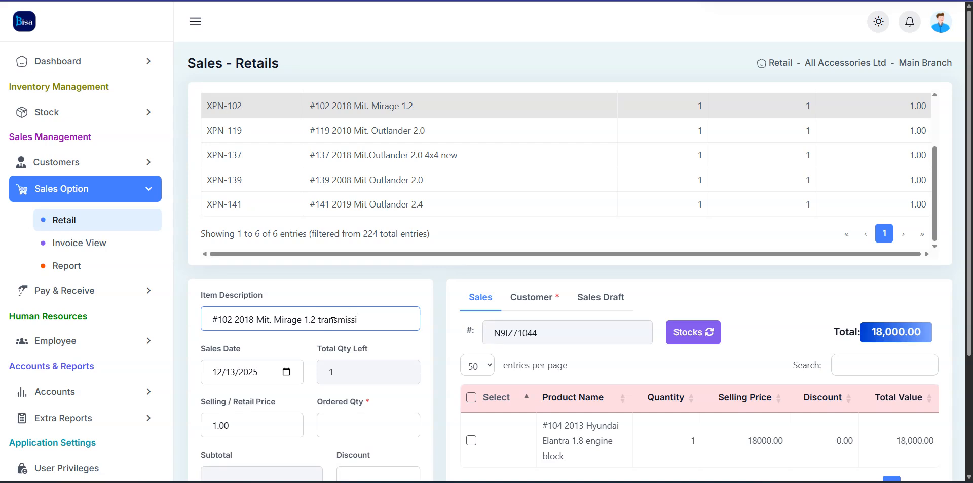
Set the sales date to 11 November 2025
left_click(287, 371)
left_click(258, 215)
left_click(269, 285)
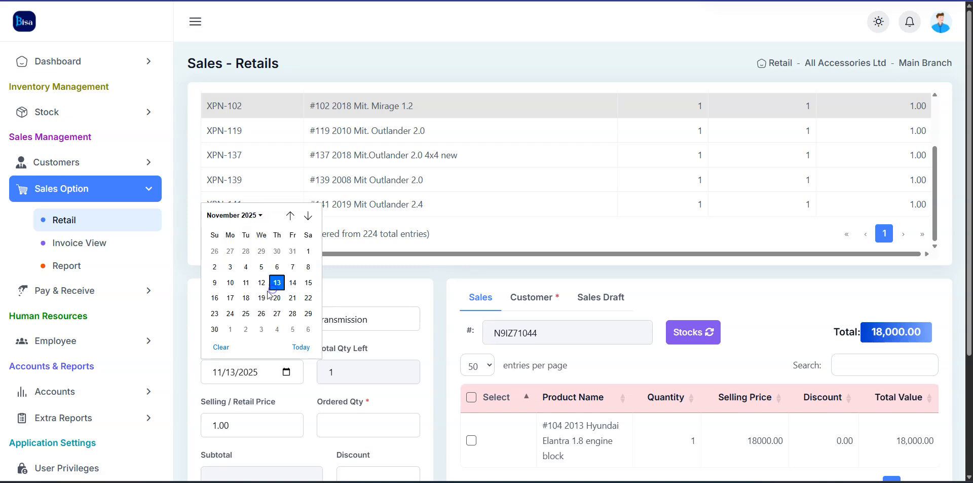
left_click(246, 282)
Enter quantity 1 and price 5000, then add it to the cart for 23,000.00 total
scroll(491, 262, "down", 3)
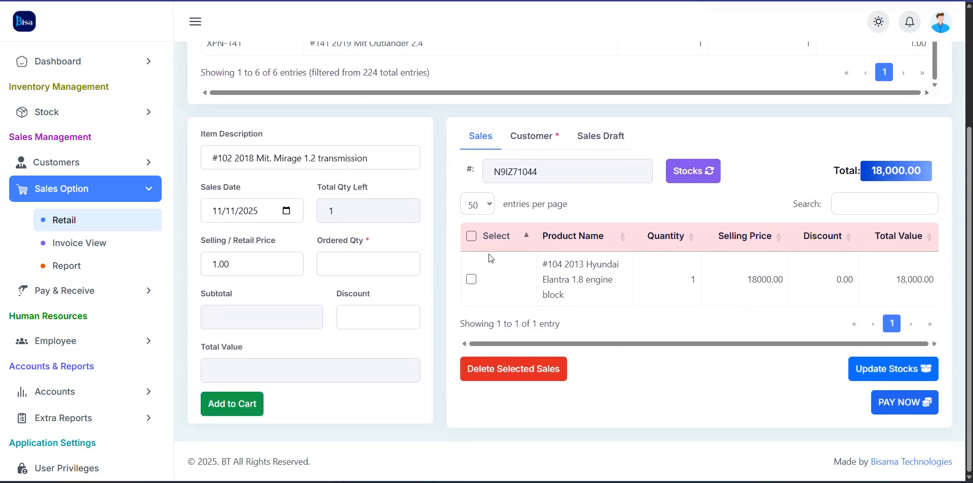
left_click(335, 266)
type("1")
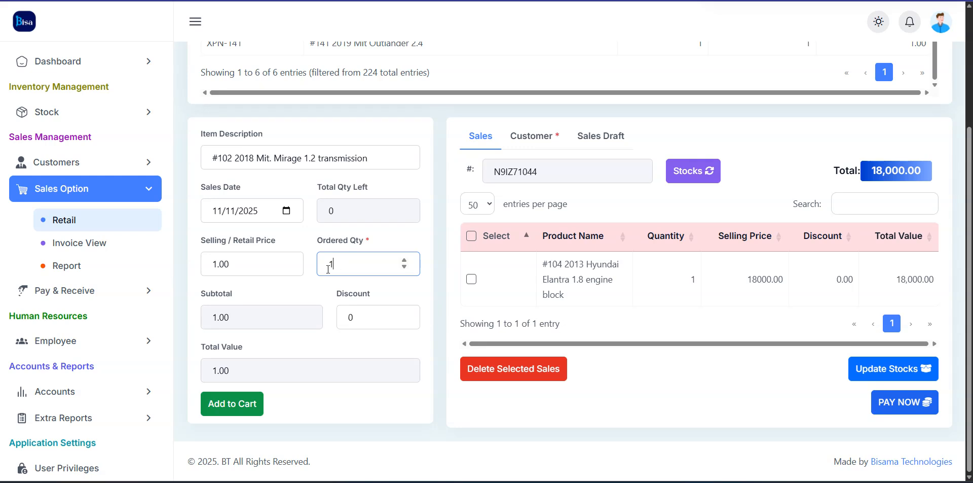
left_click_drag(248, 262, 198, 262)
type("5000")
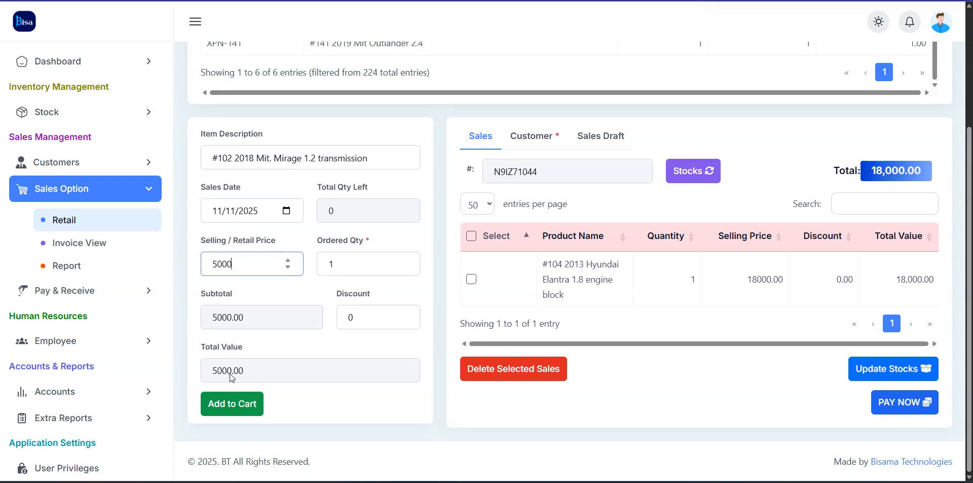
left_click(232, 403)
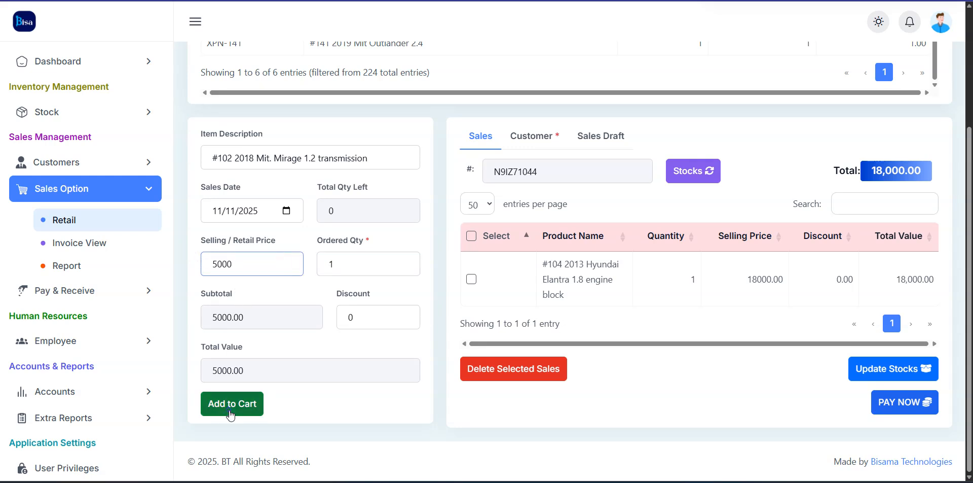
Bring up the Customer details for this sale
scroll(547, 318, "down", 3)
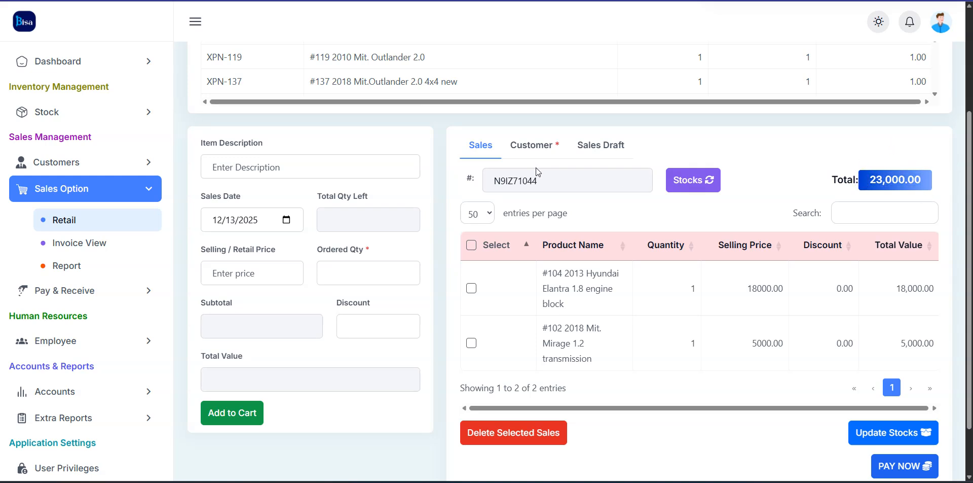
left_click_drag(818, 177, 837, 185)
left_click(759, 158)
left_click(545, 149)
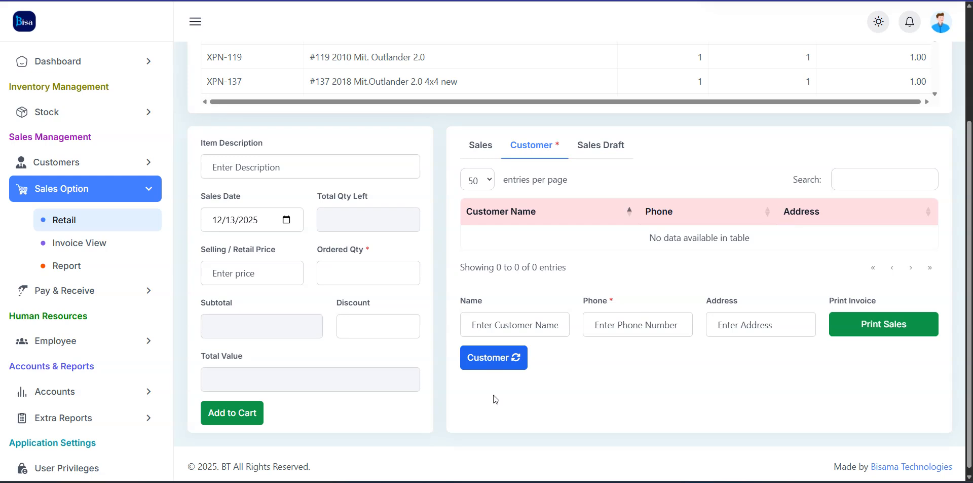
Enter customer name 'Sales' with the customer's phone number and address, then print the sale
left_click(513, 322)
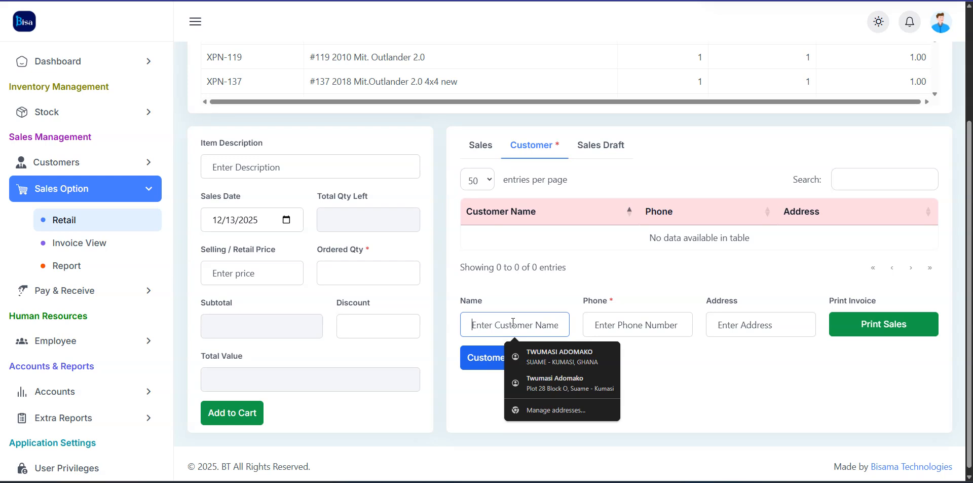
type("E")
key("BackSpace")
type("Sla")
type("e")
key("BackSpace")
key("BackSpace")
key("BackSpace")
type("ales")
key("Return")
left_click(641, 333)
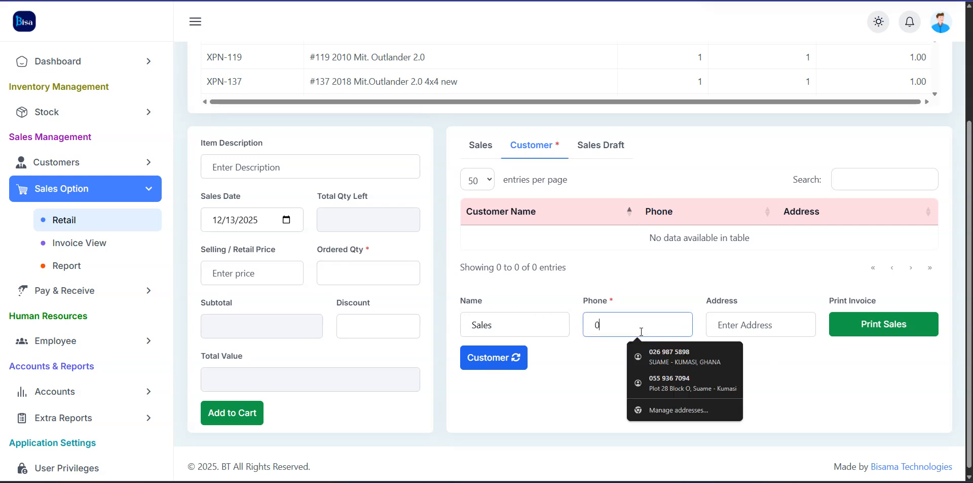
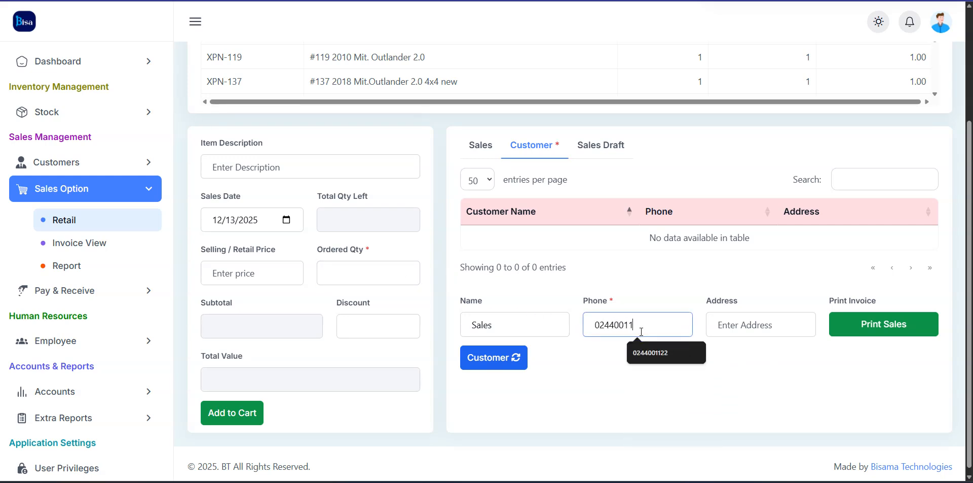
left_click(742, 324)
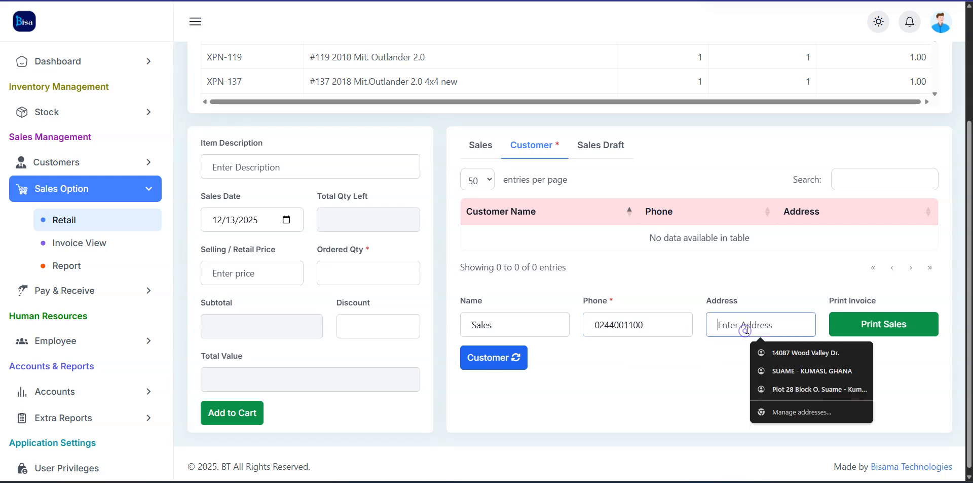
type("Ma")
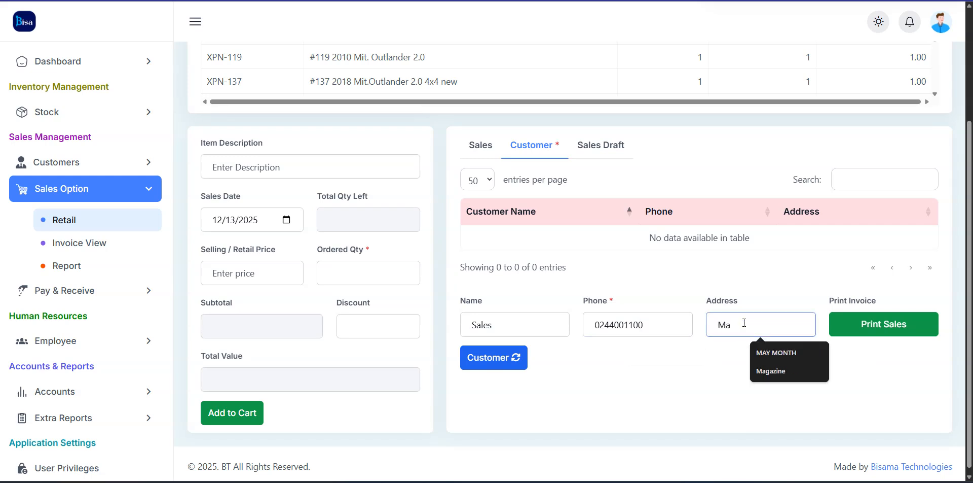
type("gaz")
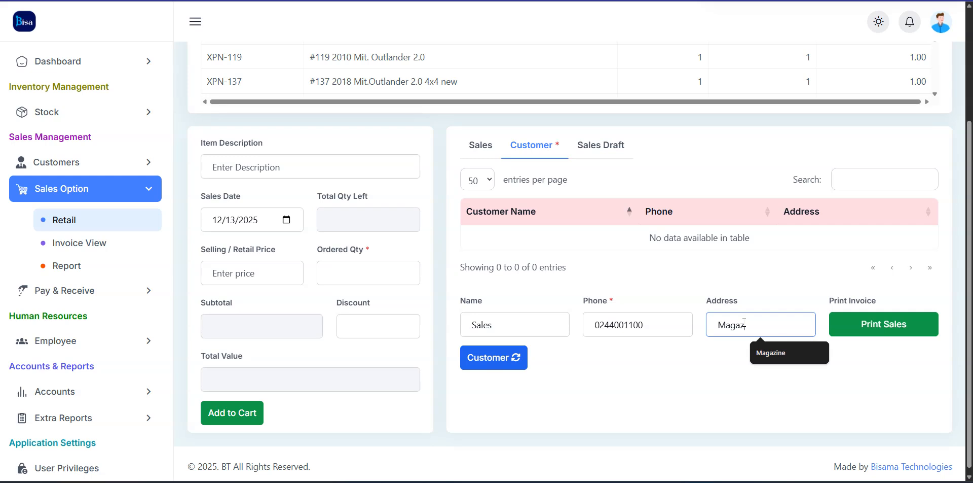
type("ine")
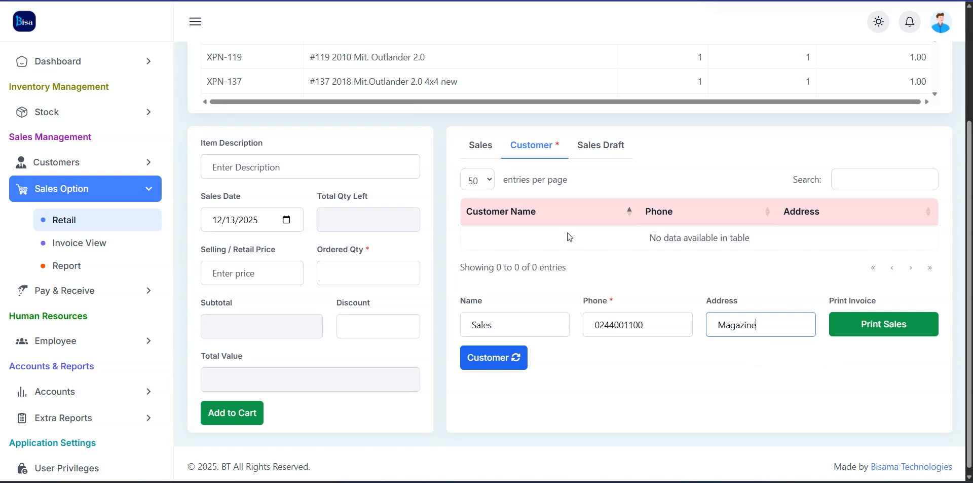
left_click(878, 331)
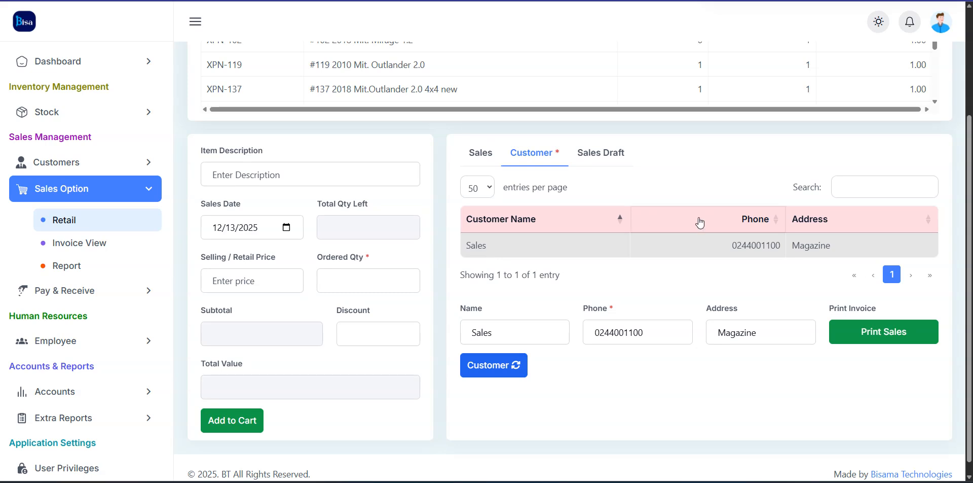
Print the 23,000.00 invoice again, keep Save as PDF as the destination, then cancel the preview
left_click(881, 336)
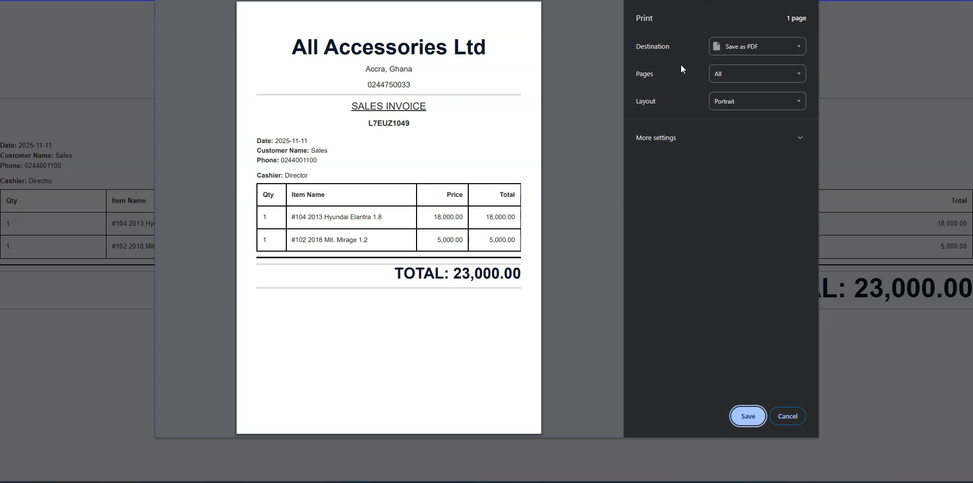
left_click(740, 47)
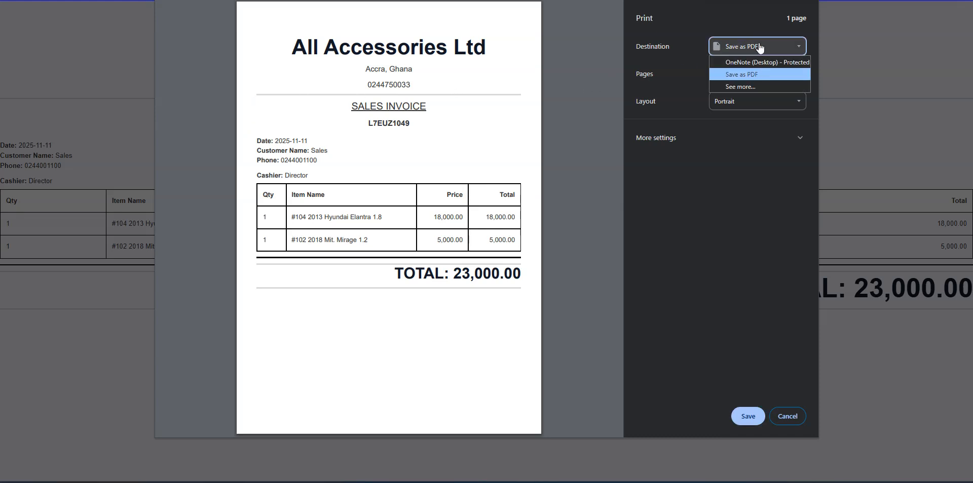
left_click(741, 74)
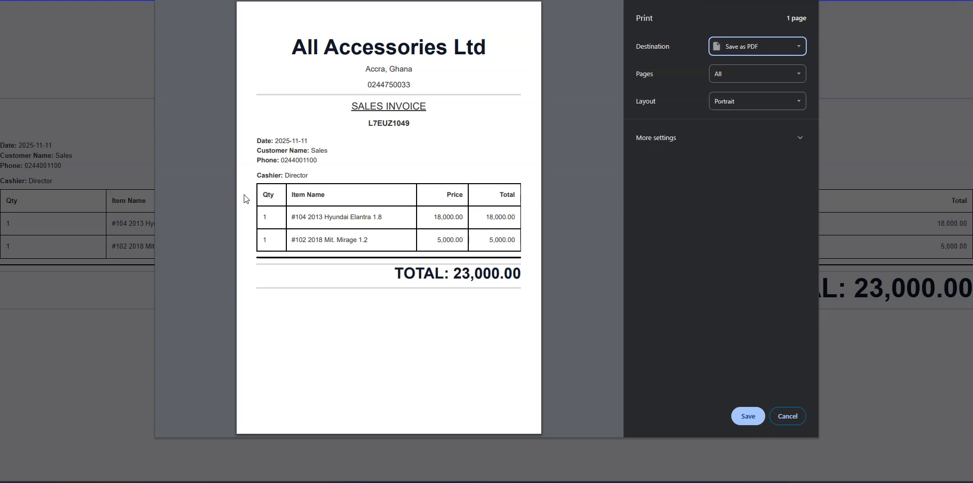
left_click(729, 46)
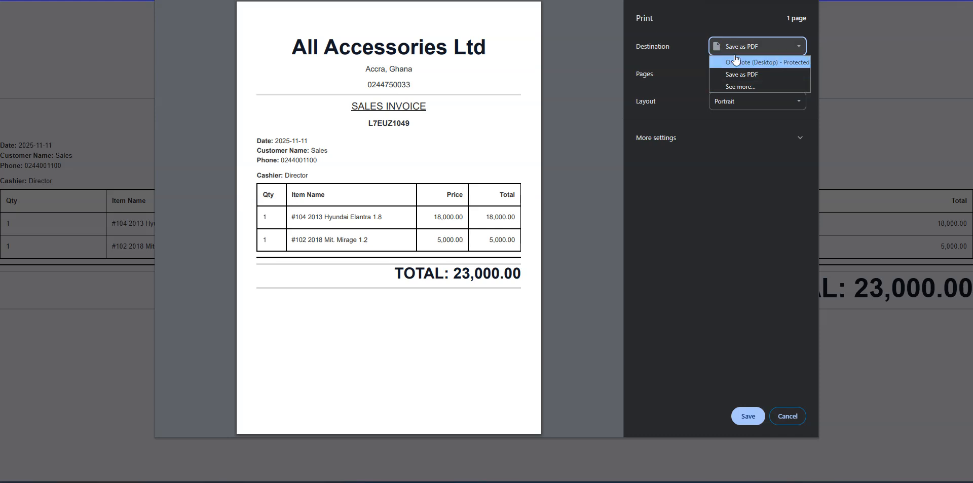
left_click(720, 75)
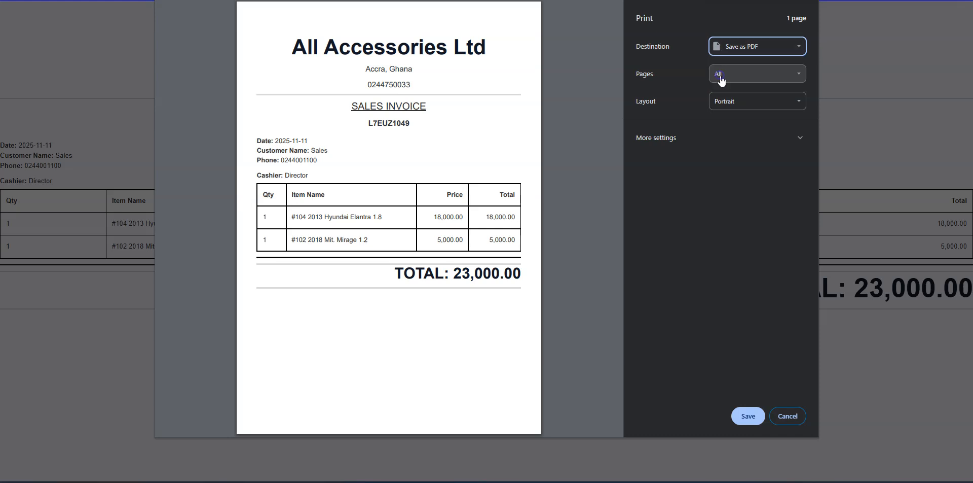
left_click(787, 417)
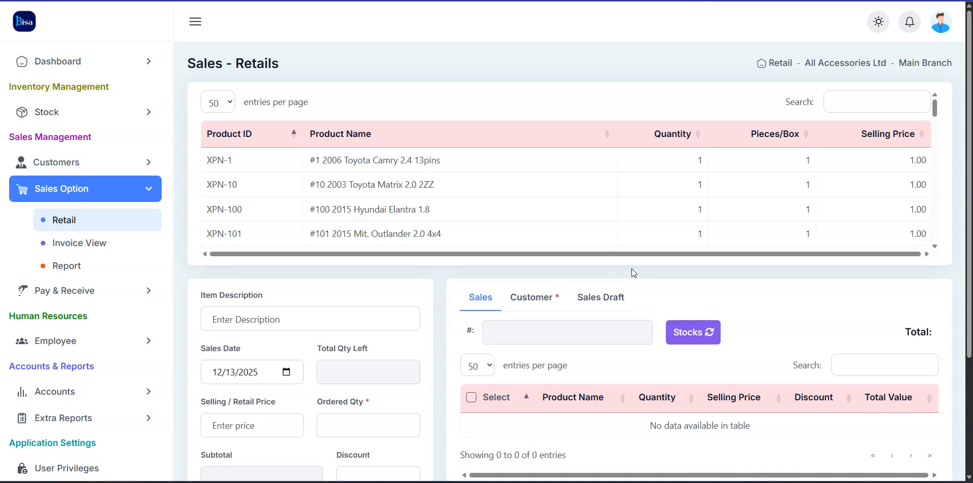
Open the Sales Report and run it with the Daily sales period
left_click(63, 266)
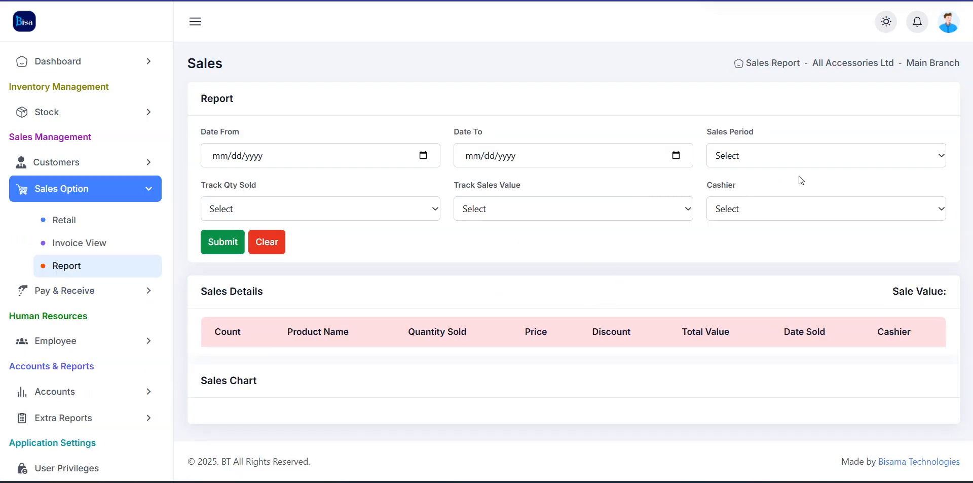
left_click(787, 158)
left_click(740, 191)
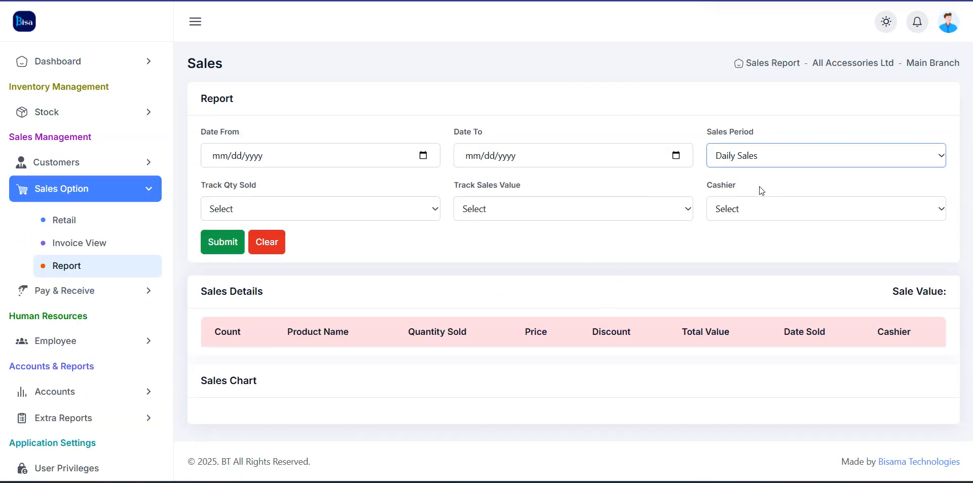
left_click(223, 242)
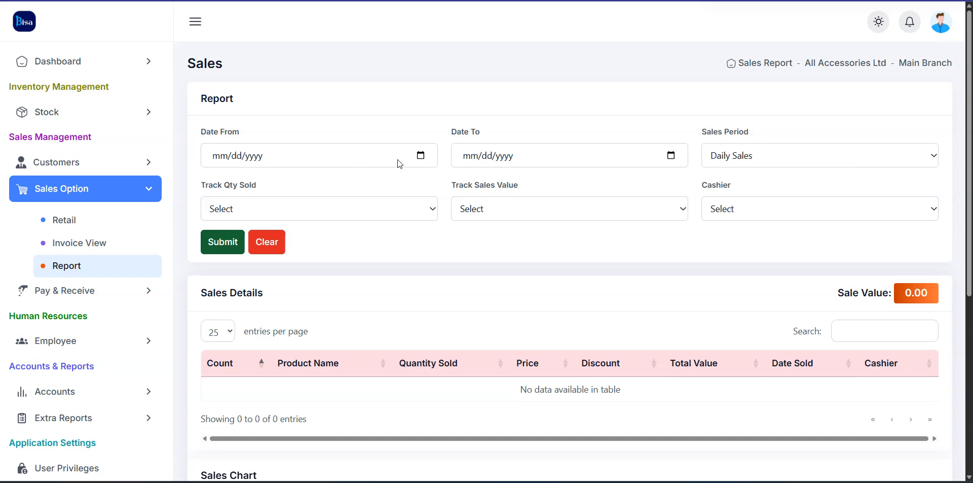
Set the report start date to 11/11/2025 and the end date to 12/11/2025
left_click(420, 155)
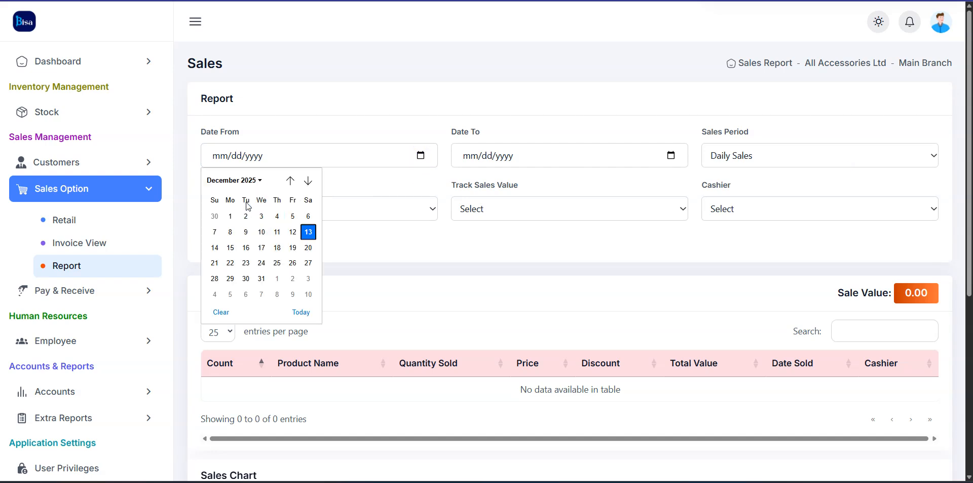
left_click(234, 181)
left_click(271, 257)
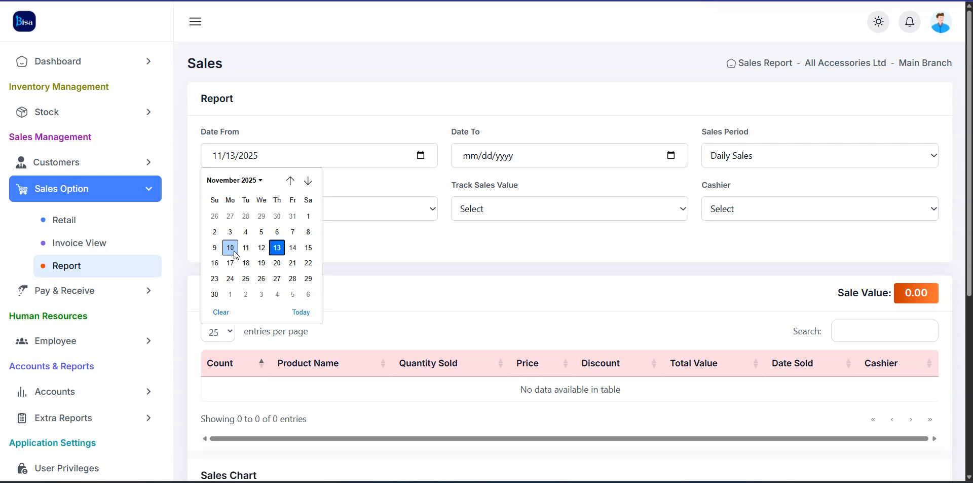
left_click(231, 249)
left_click(670, 154)
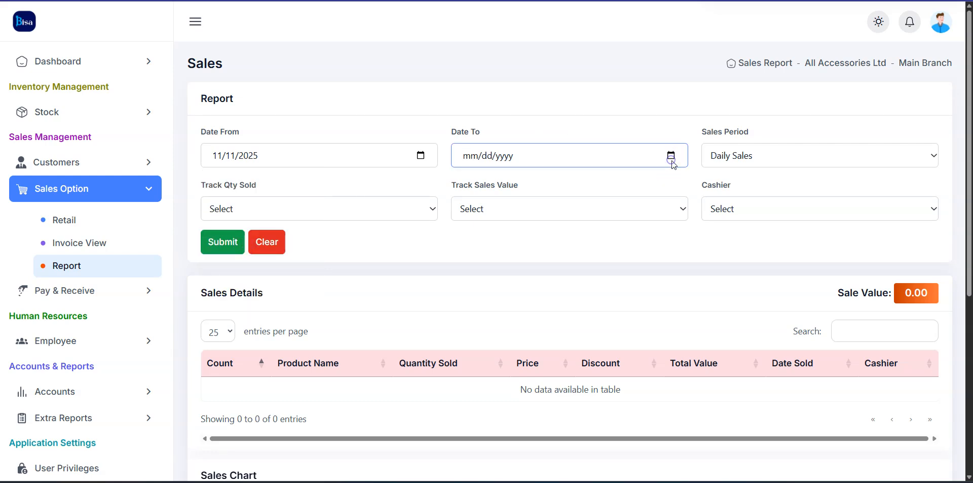
left_click(527, 232)
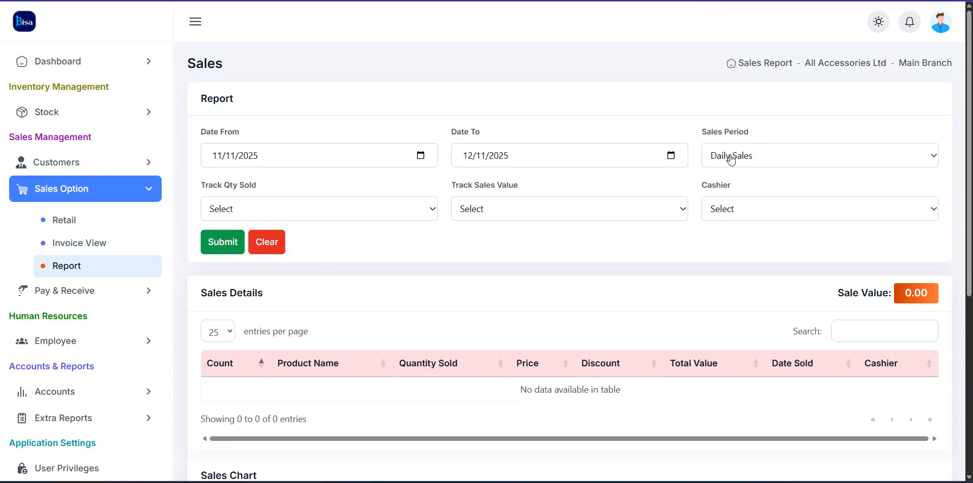
Correct the end date to 11/11/2025, clear the sales period, and submit the report
left_click(670, 154)
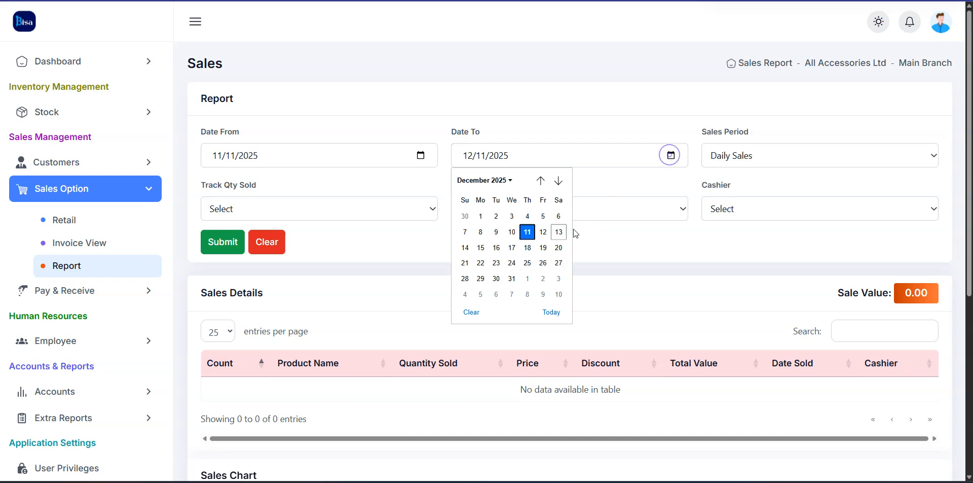
left_click(504, 182)
left_click(520, 254)
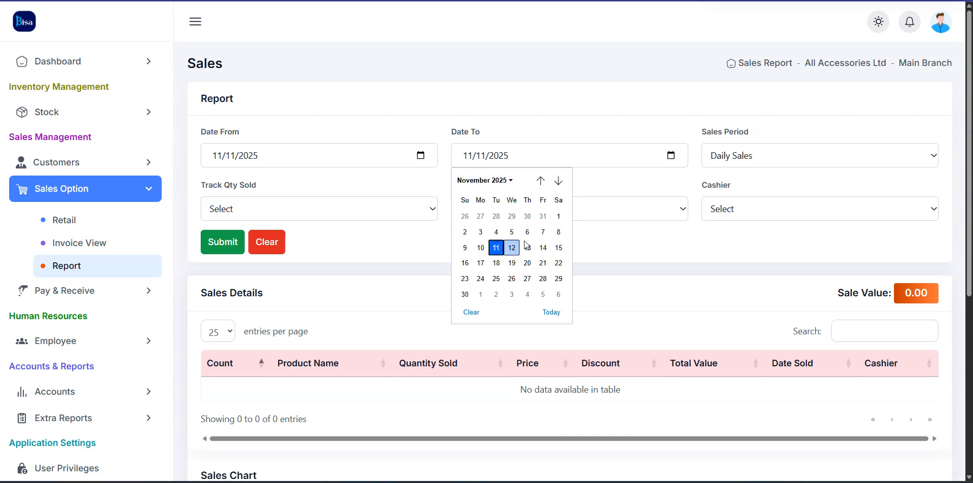
left_click(500, 248)
left_click(763, 153)
left_click(733, 176)
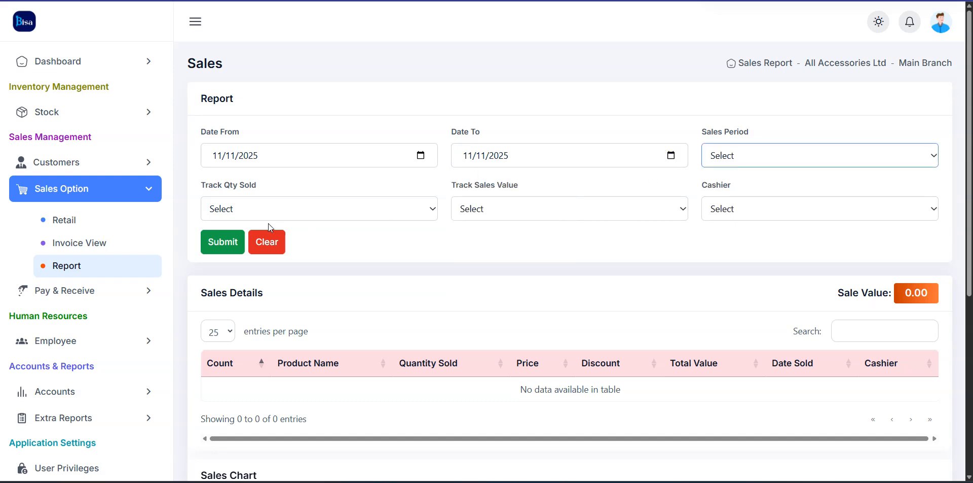
left_click(206, 245)
scroll(300, 265, "down", 6)
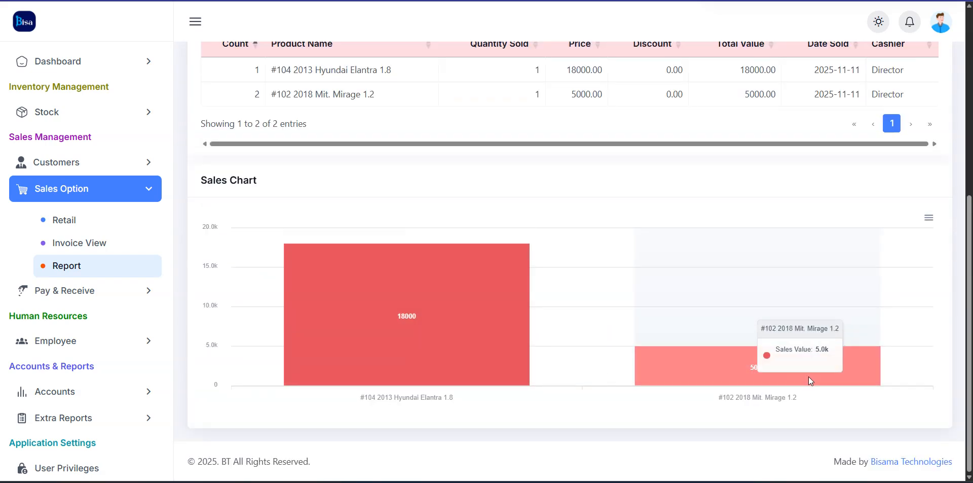
Return to the dashboard, switch its period from Monthly to Yearly, and view the sold-vs-remaining chart
left_click(25, 31)
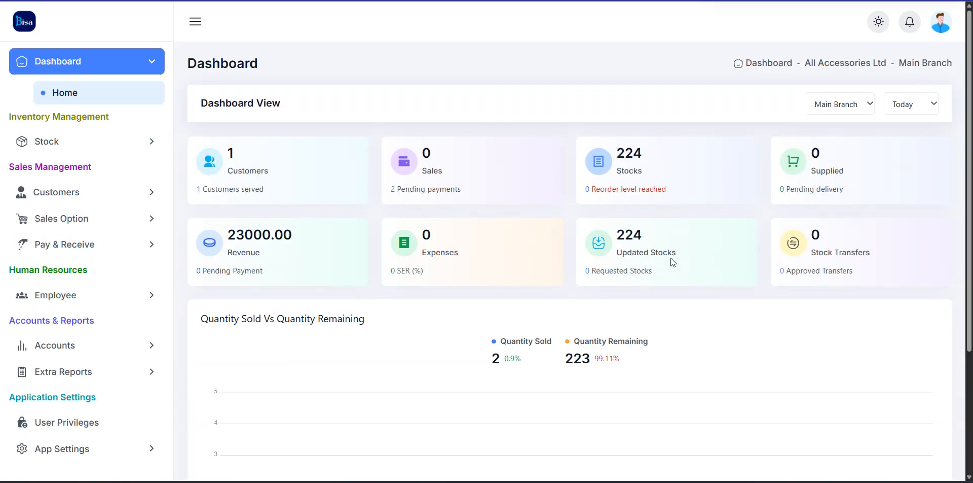
scroll(528, 299, "down", 3)
scroll(733, 222, "up", 3)
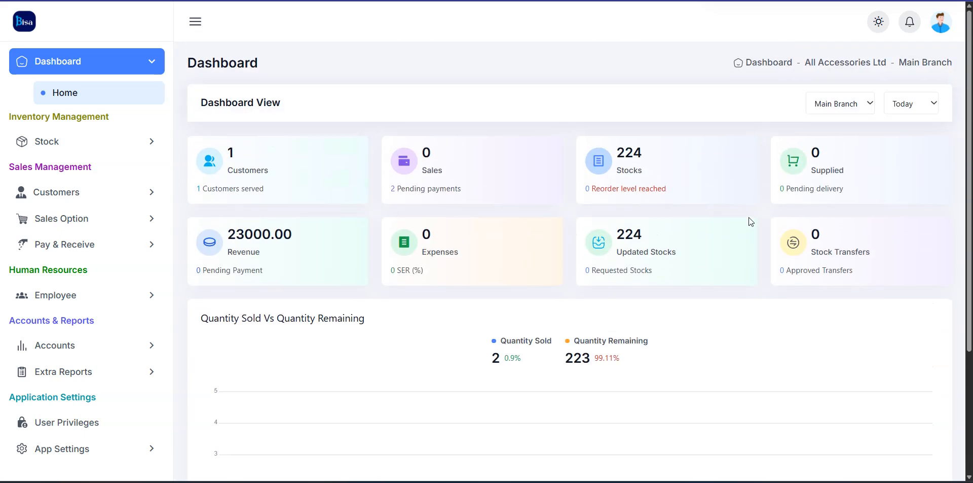
left_click(900, 107)
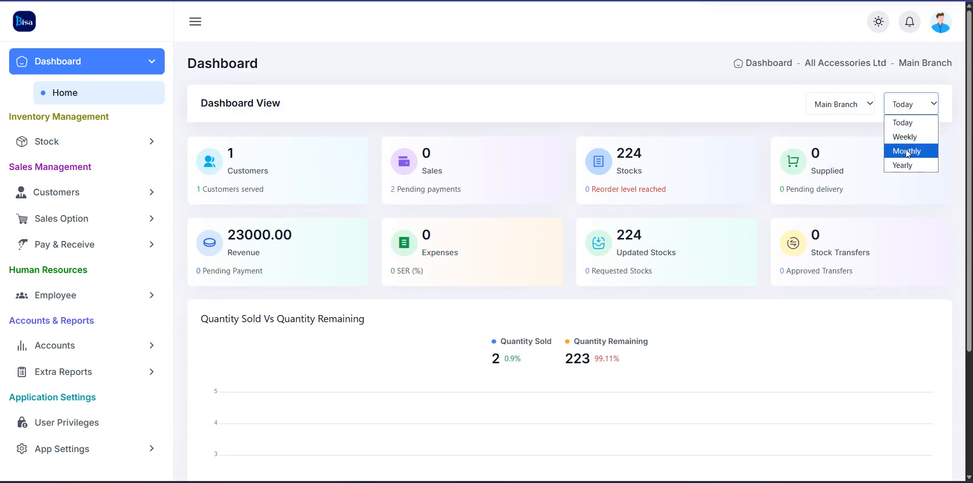
left_click(907, 151)
left_click(928, 107)
left_click(897, 165)
scroll(558, 264, "down", 3)
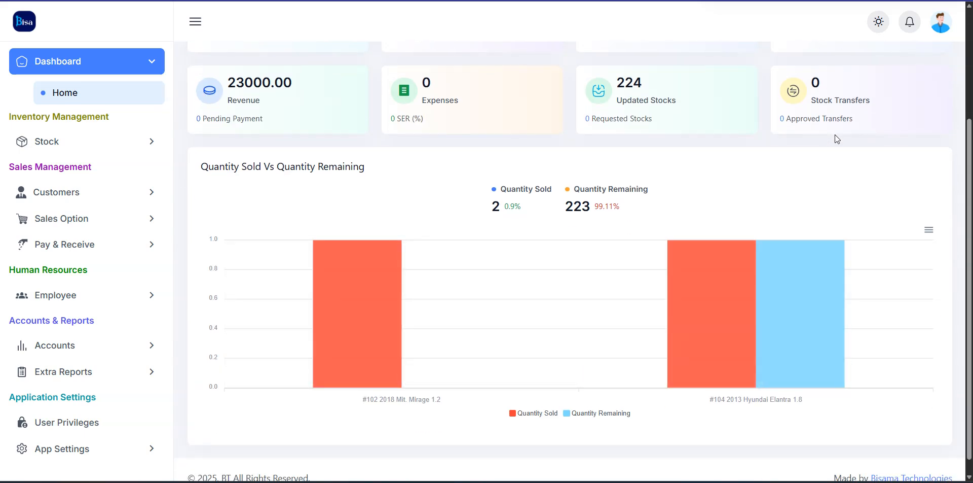
mouse_move(377, 300)
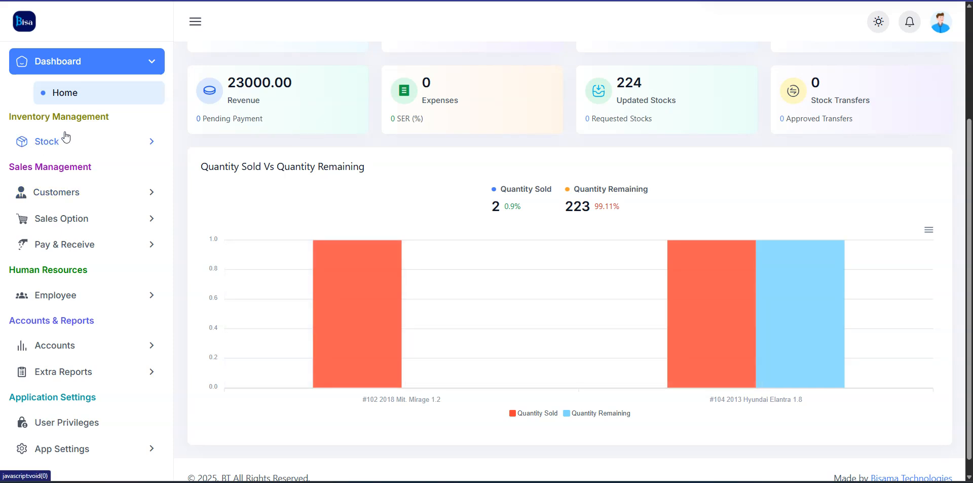
Open the Retail sales page and select the #106 2010 Sonata 2.4 Dohc item
left_click(99, 220)
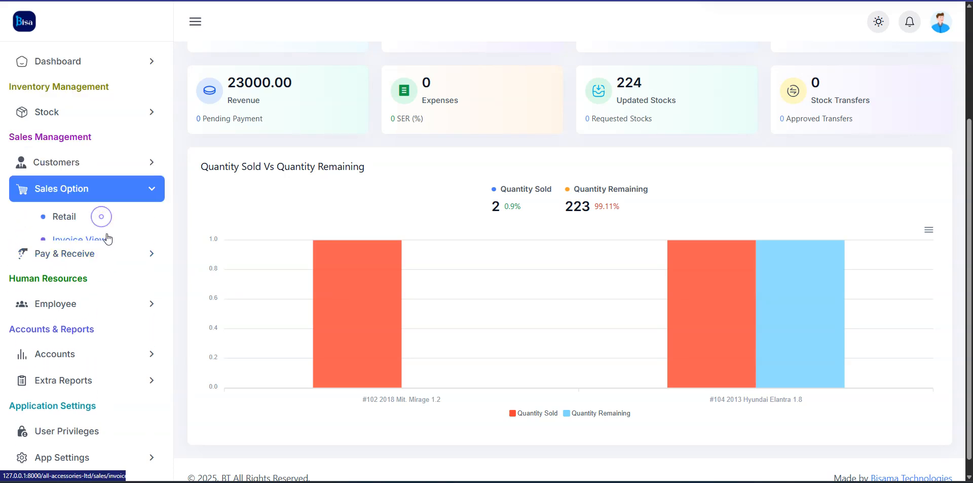
left_click(61, 217)
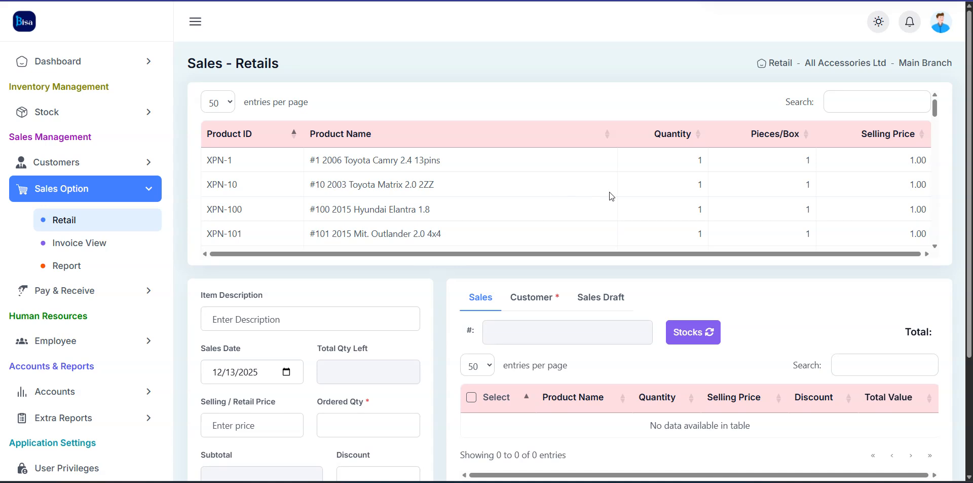
scroll(420, 197, "down", 3)
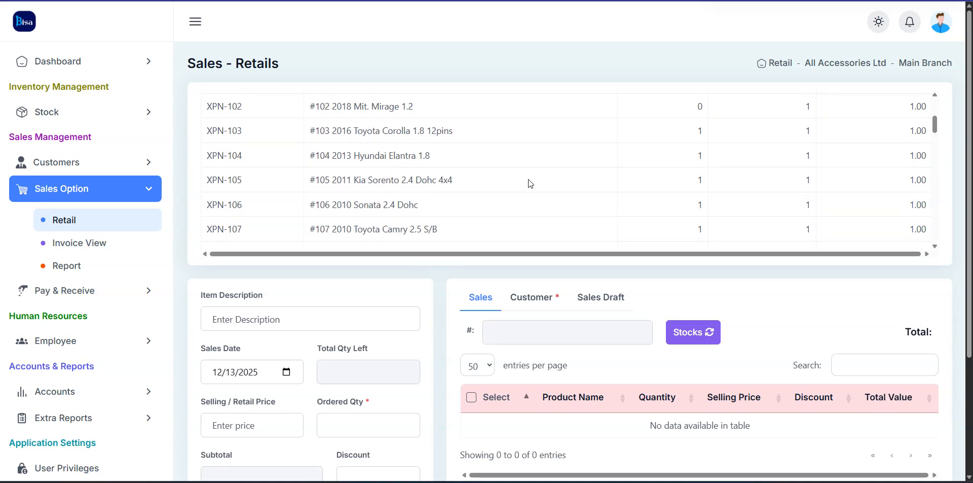
left_click(462, 206)
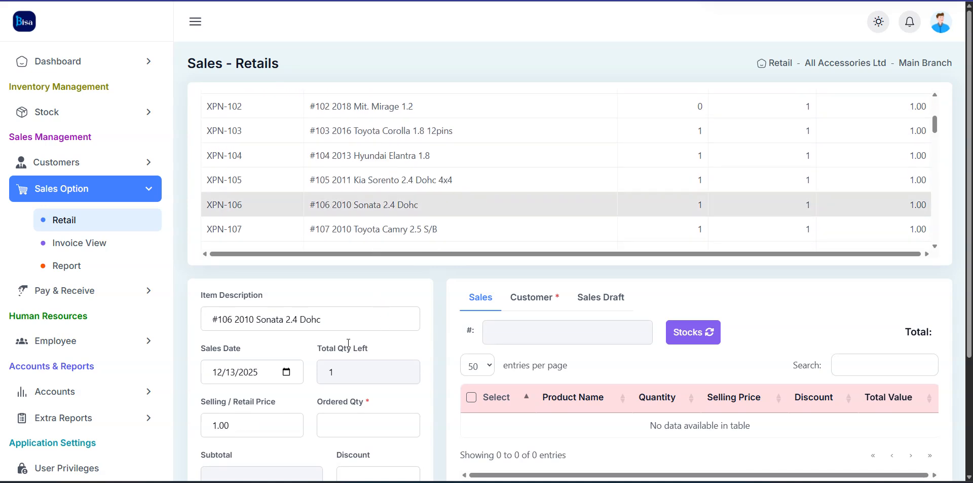
scroll(345, 243, "down", 2)
Append 'transmission' to the description, set quantity 1 and price 28000, and add it to the cart
left_click(366, 219)
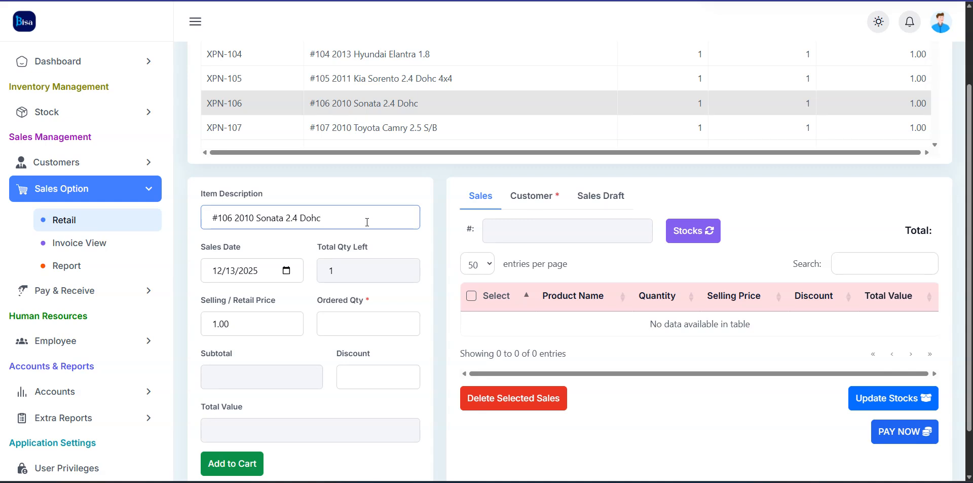
type("engine")
key("BackSpace")
key("BackSpace")
key("BackSpace")
type("transmission")
left_click(353, 332)
type("1")
left_click(237, 315)
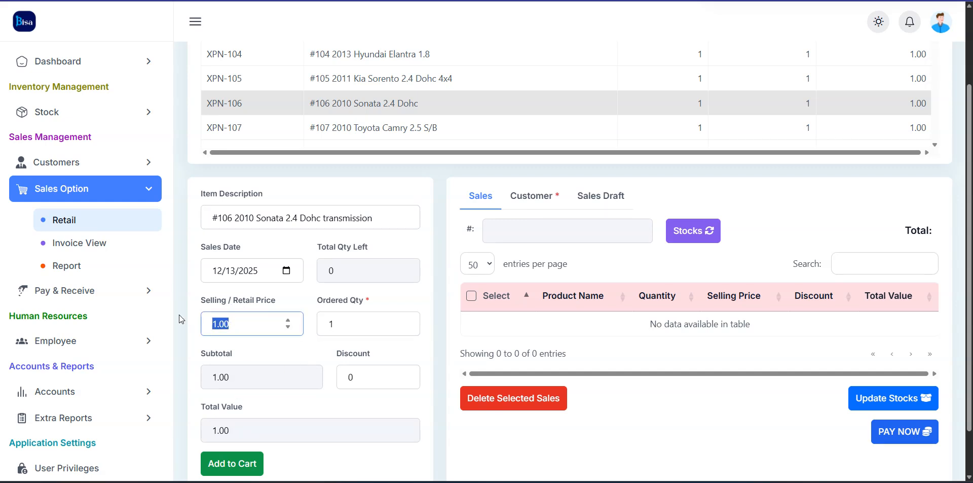
type("28000")
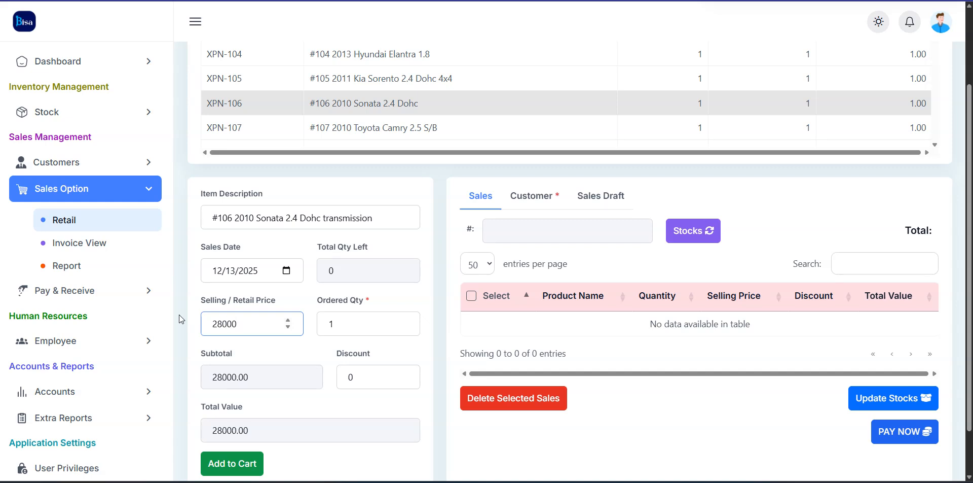
left_click(235, 459)
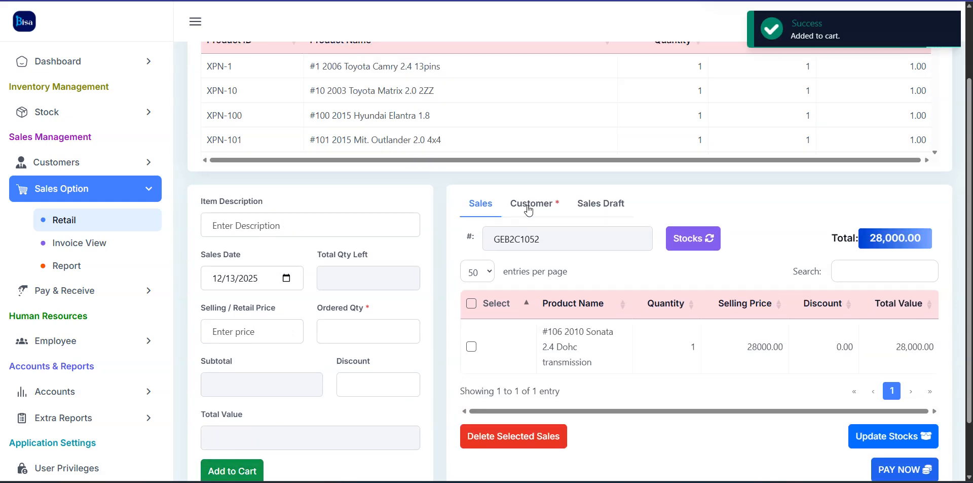
left_click(529, 205)
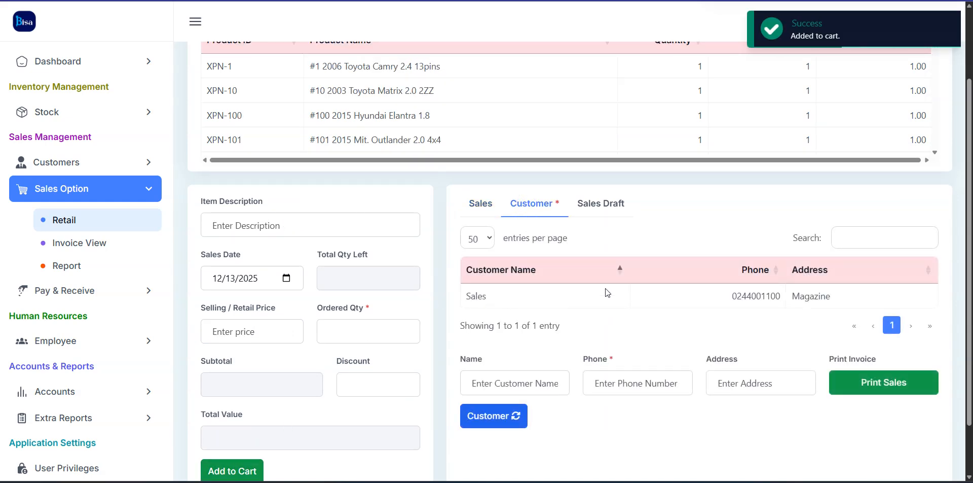
Enter customer name 'December sales', a phone number, and the suggested address
left_click(496, 384)
type("De")
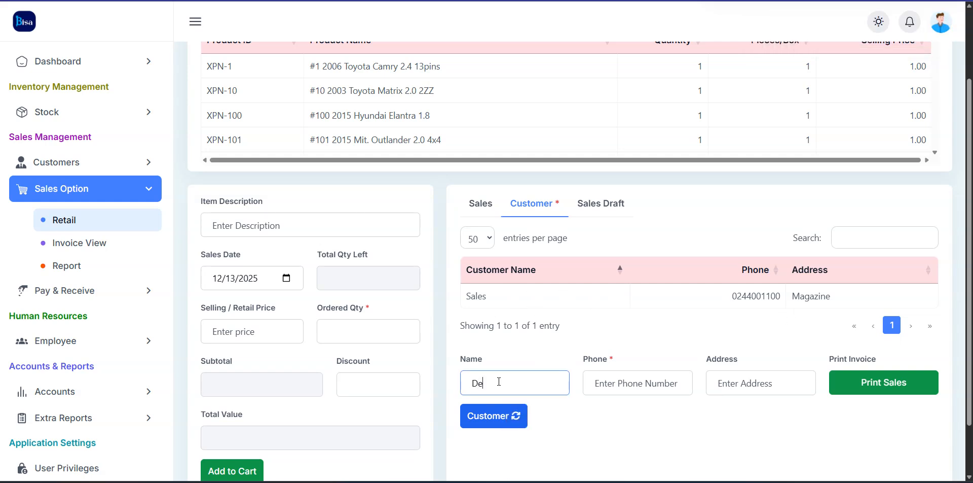
type("cember sales")
key("Return")
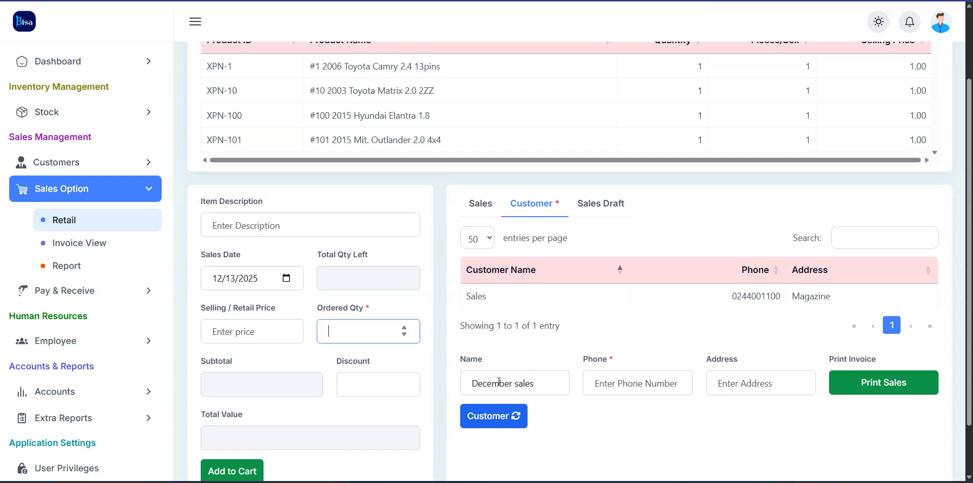
left_click(652, 379)
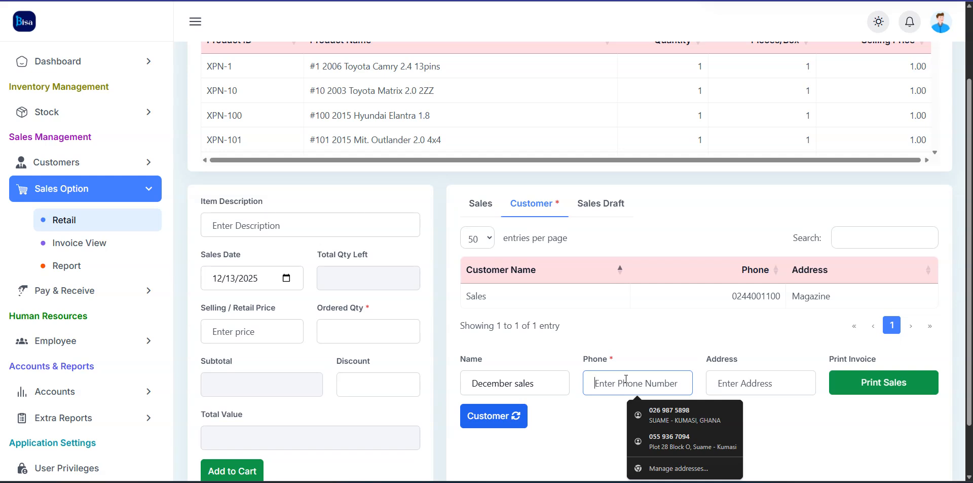
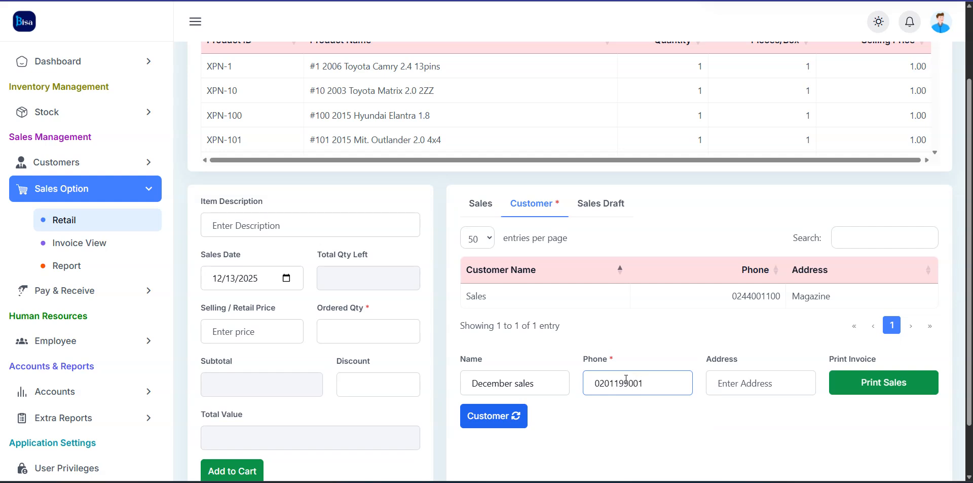
left_click(599, 385)
left_click(729, 381)
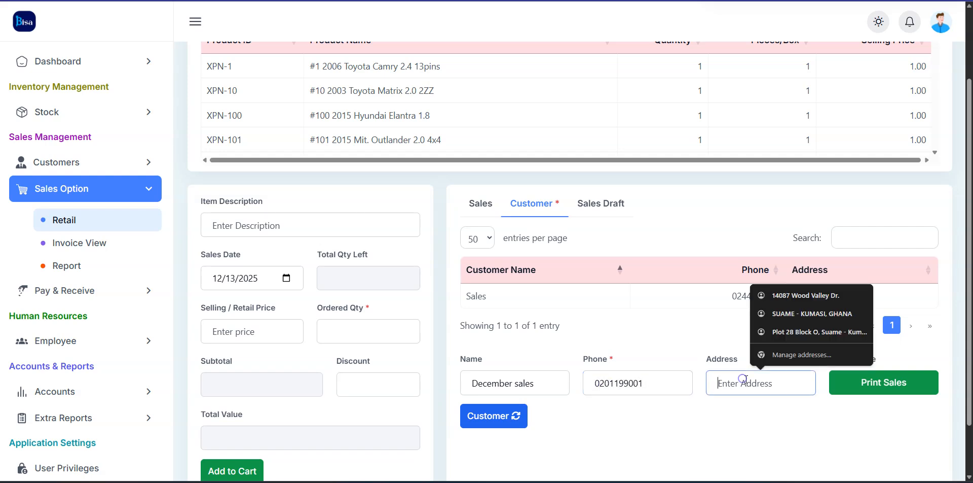
type("S")
key("BackSpace")
type("ma")
key("Down")
key("Return")
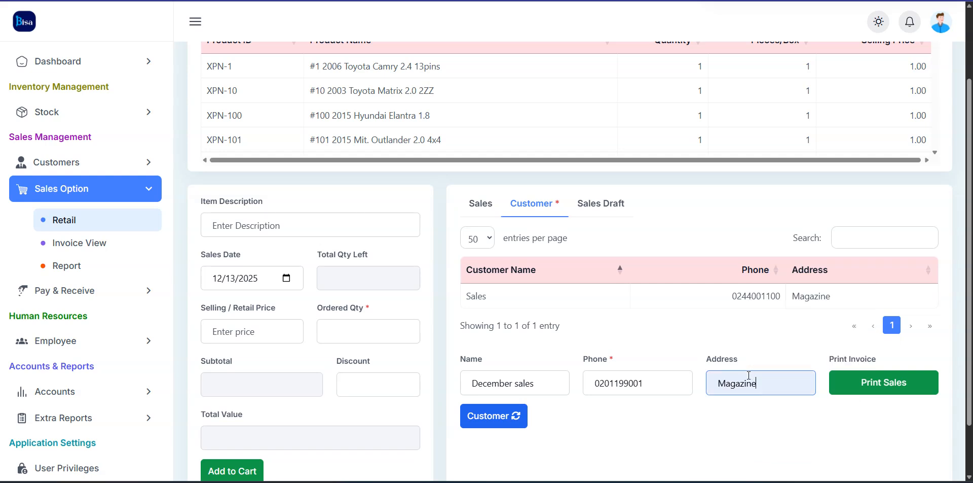
Load the saved Sales customer, rename it 'December Sales', and choose the suggested phone number
left_click_drag(737, 295, 770, 314)
left_click(761, 304)
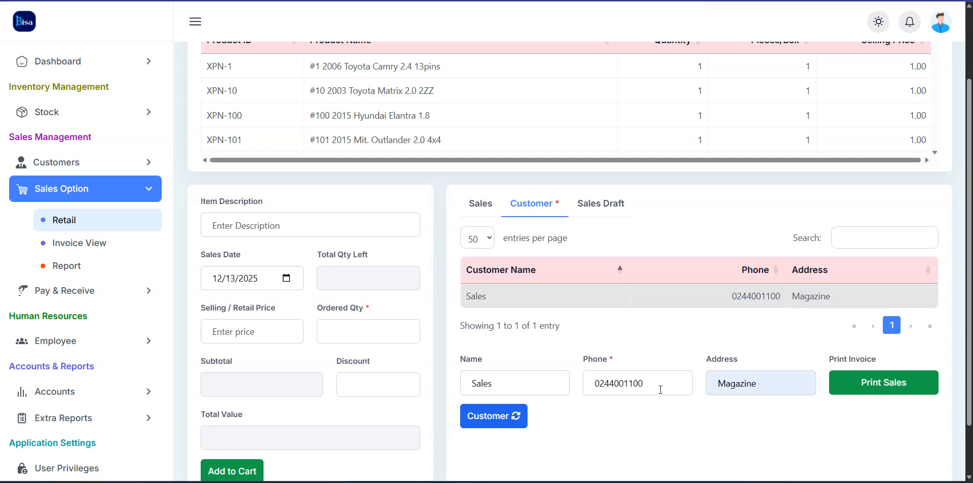
left_click(539, 383)
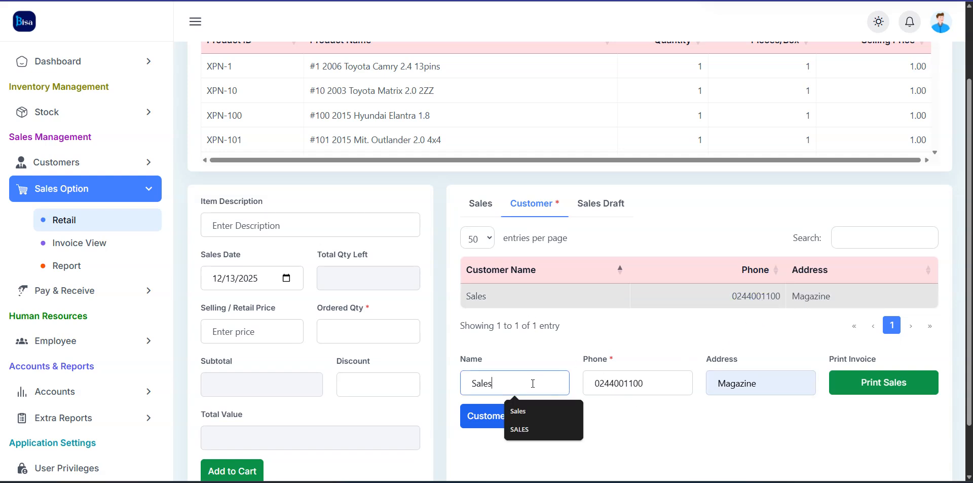
left_click(472, 383)
type("December")
key("Return")
double_click(684, 391)
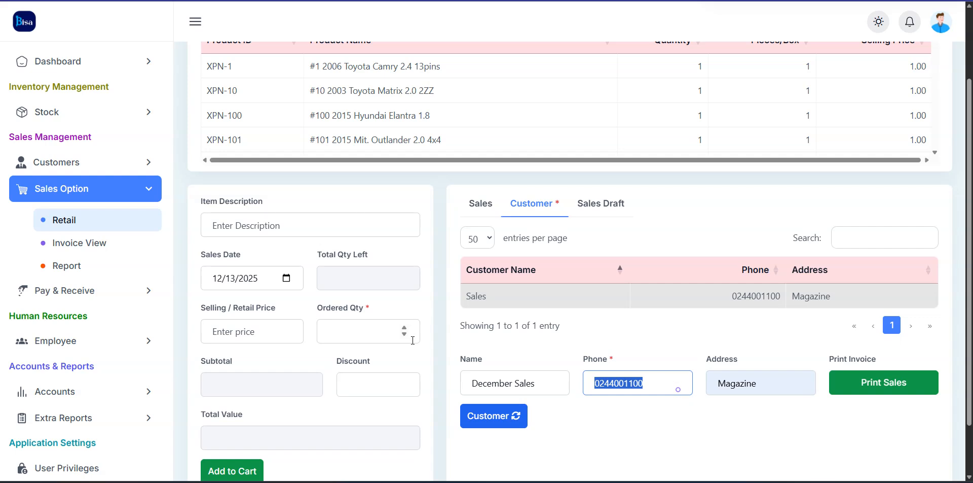
type("020055")
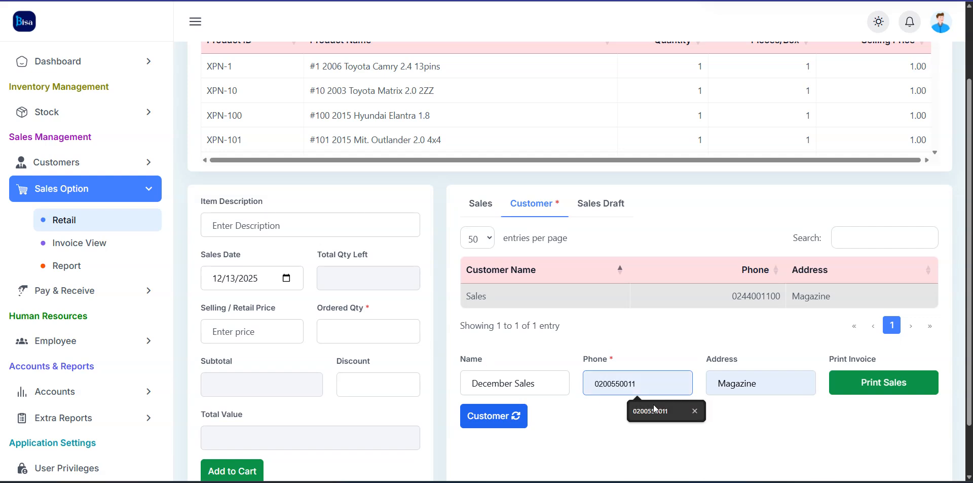
left_click(660, 409)
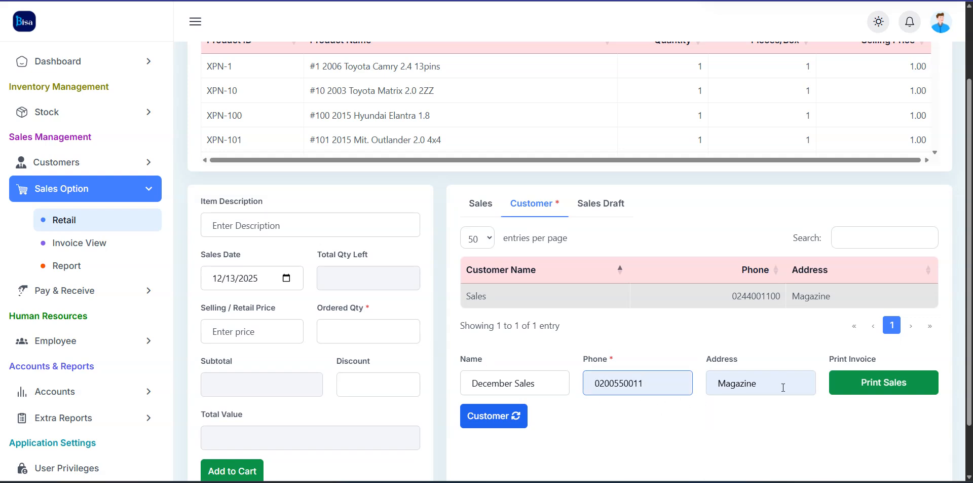
left_click(855, 411)
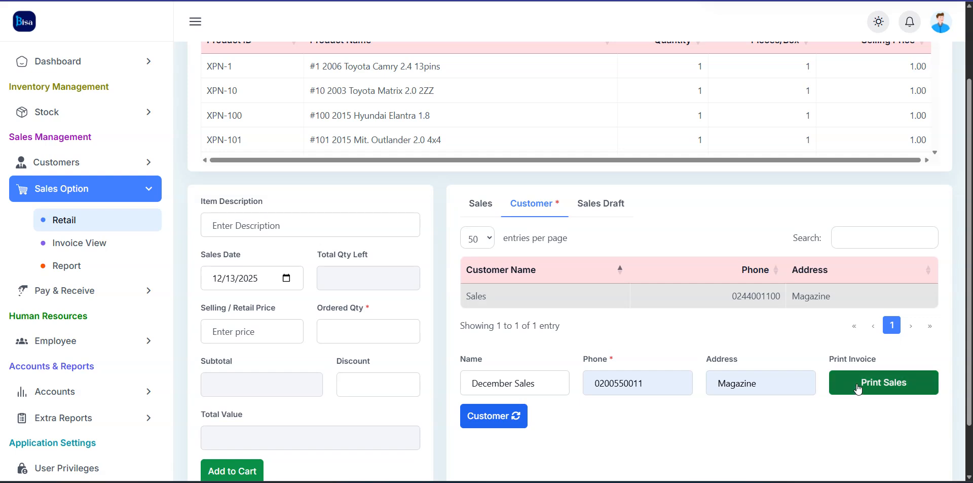
Print the 28,000.00 December Sales invoice, check its customer name and phone, then cancel the preview
left_click(858, 387)
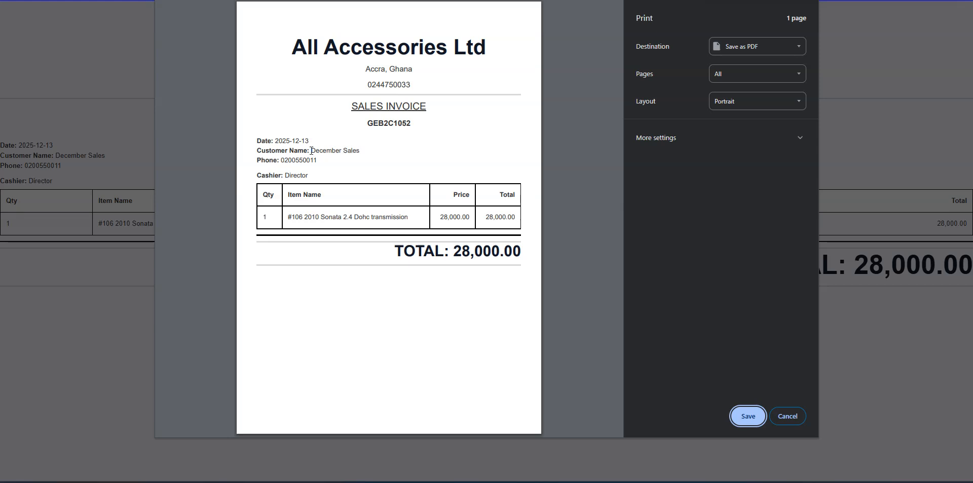
left_click_drag(311, 150, 359, 154)
left_click_drag(281, 161, 317, 161)
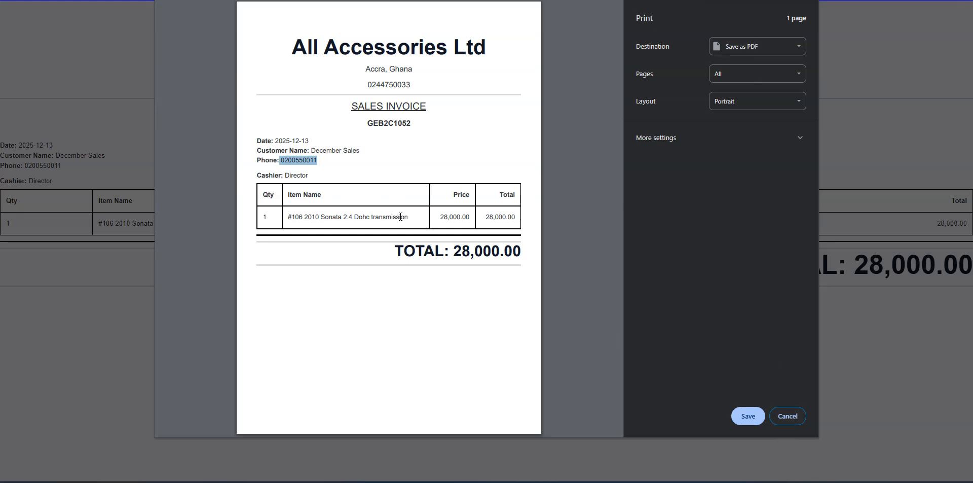
left_click(786, 413)
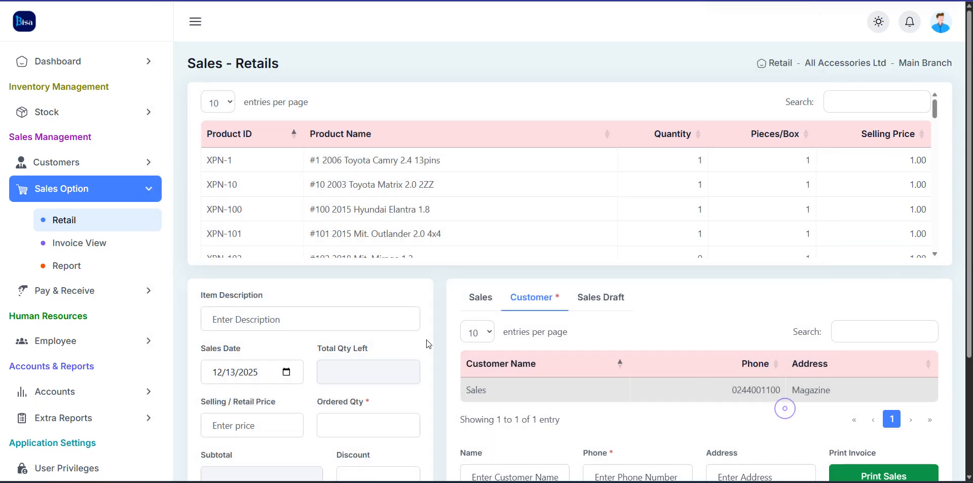
Return to the dashboard, then open Sales Option > Retail and scroll through the product table
left_click(28, 29)
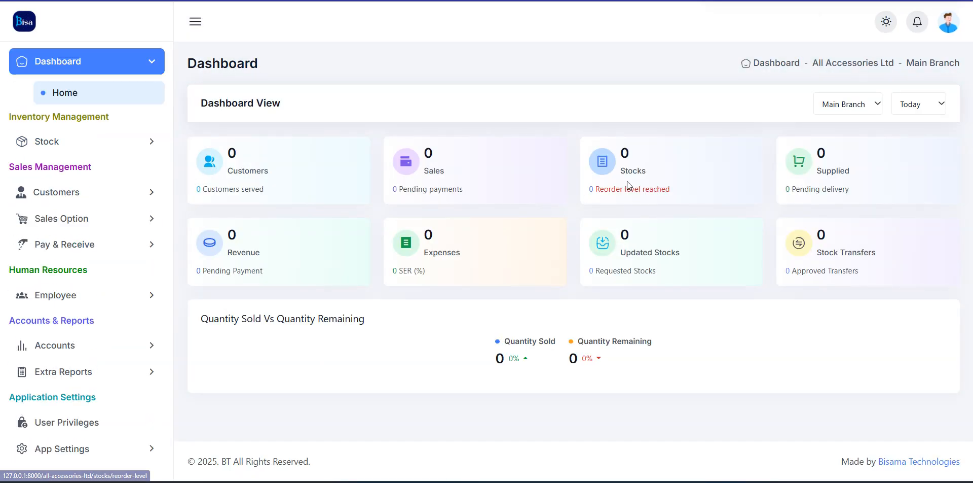
scroll(616, 241, "down", 3)
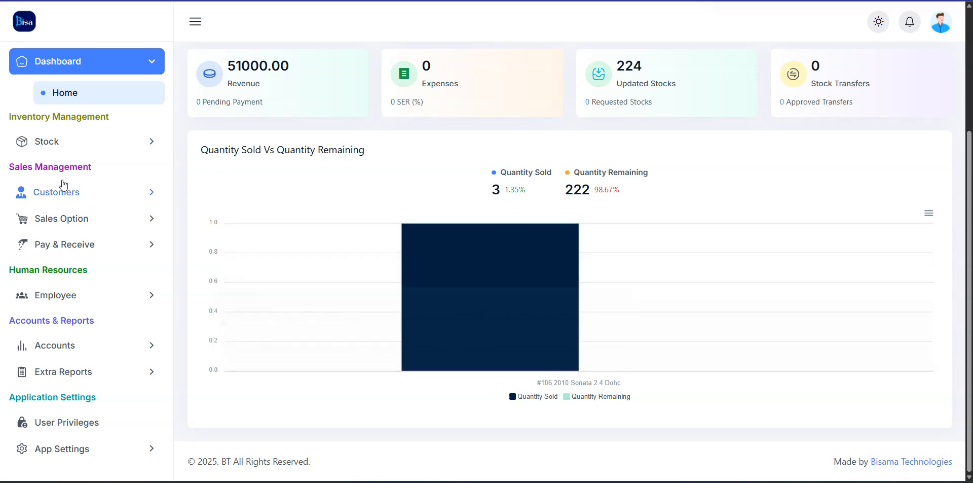
left_click(85, 217)
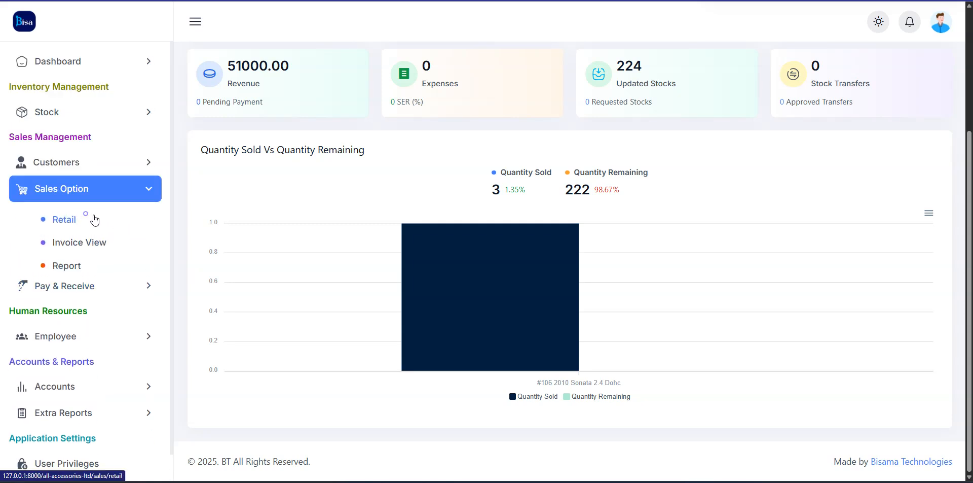
left_click(62, 227)
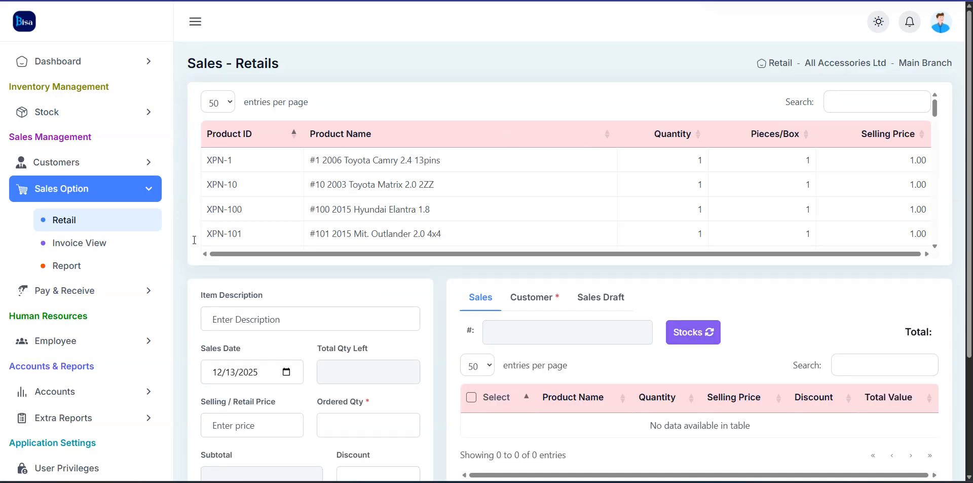
scroll(759, 248, "down", 3)
scroll(273, 299, "down", 1)
Open the Sales Report page and look over the date picker and sales period choices without changes
left_click(70, 263)
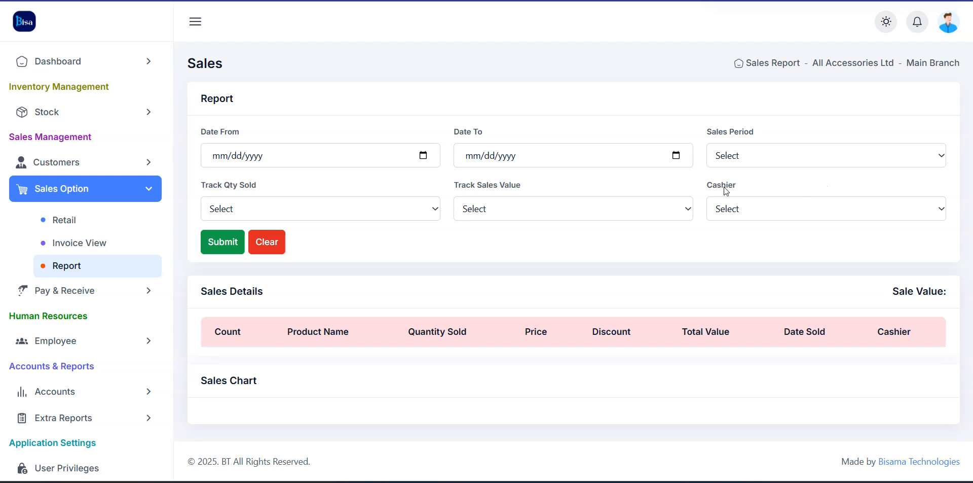
left_click(421, 156)
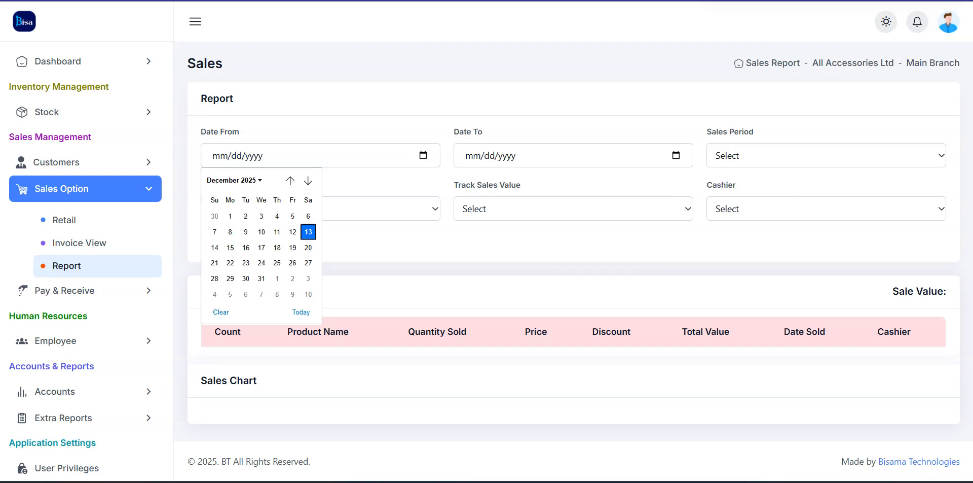
left_click(557, 55)
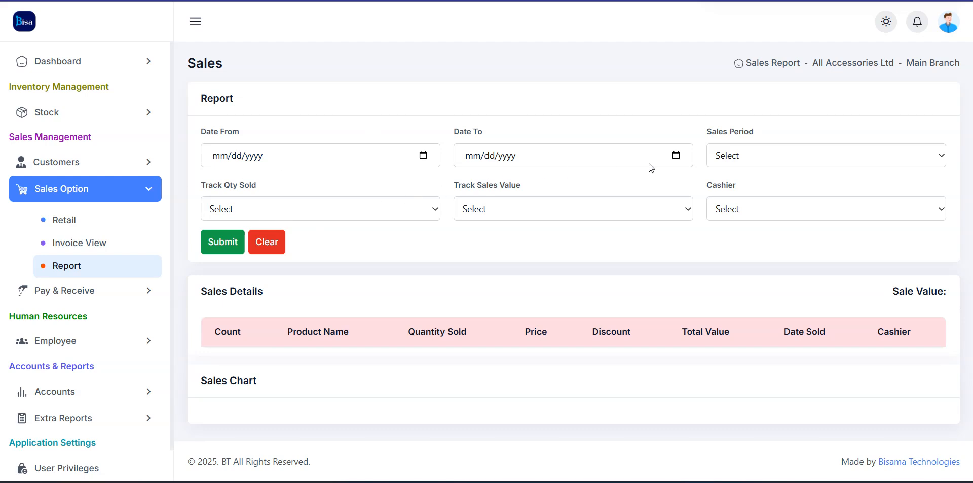
left_click(736, 156)
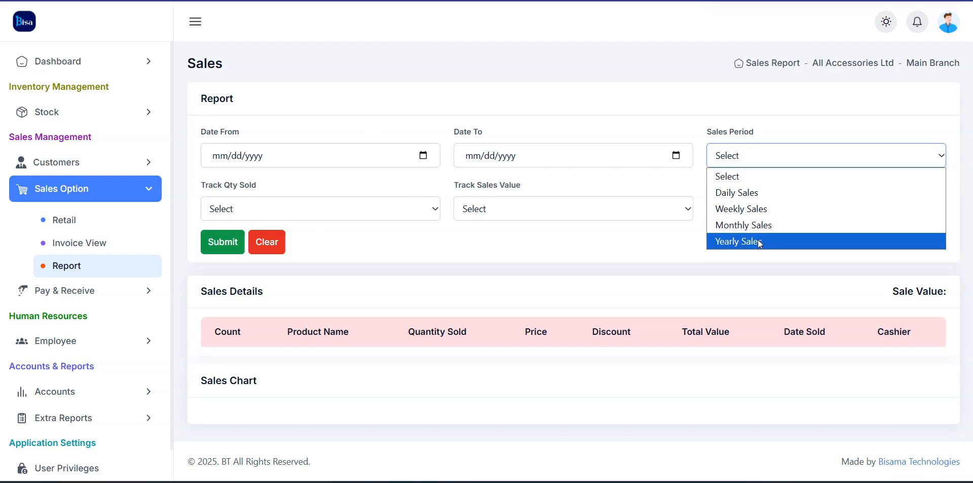
left_click(448, 225)
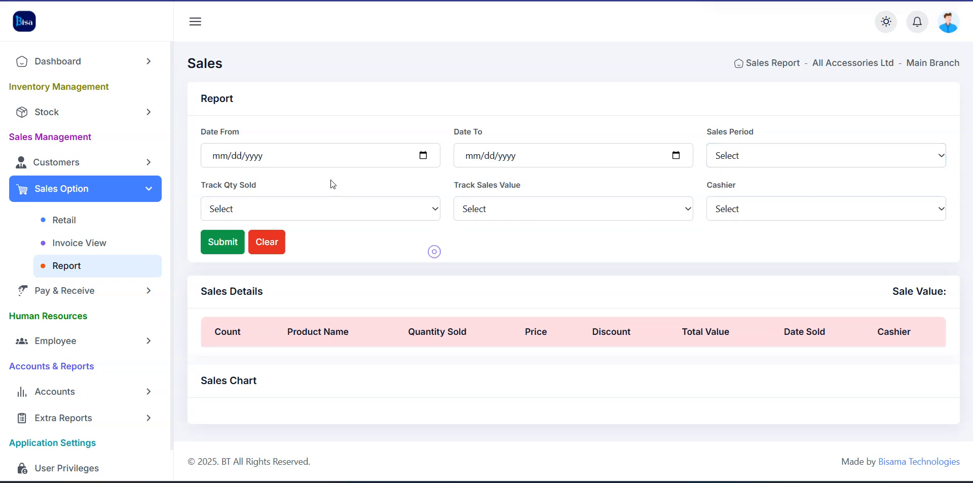
Run the sales report from 11/01/2025 to 11/30/2025 and review the 23,000.00 results
left_click(424, 156)
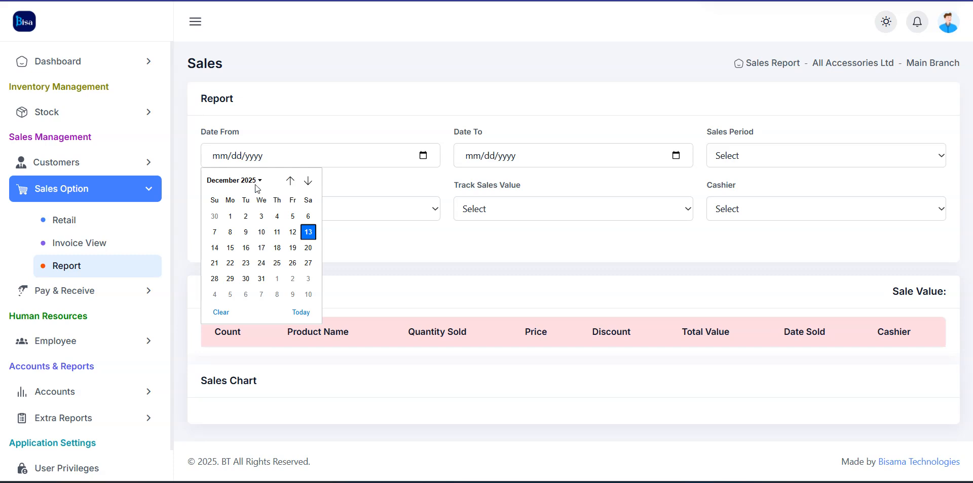
left_click(297, 180)
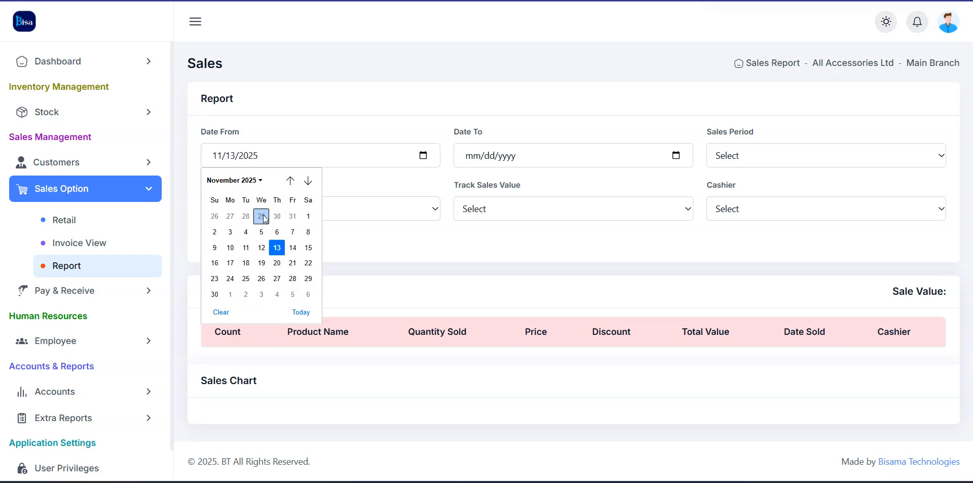
left_click(309, 216)
left_click(676, 156)
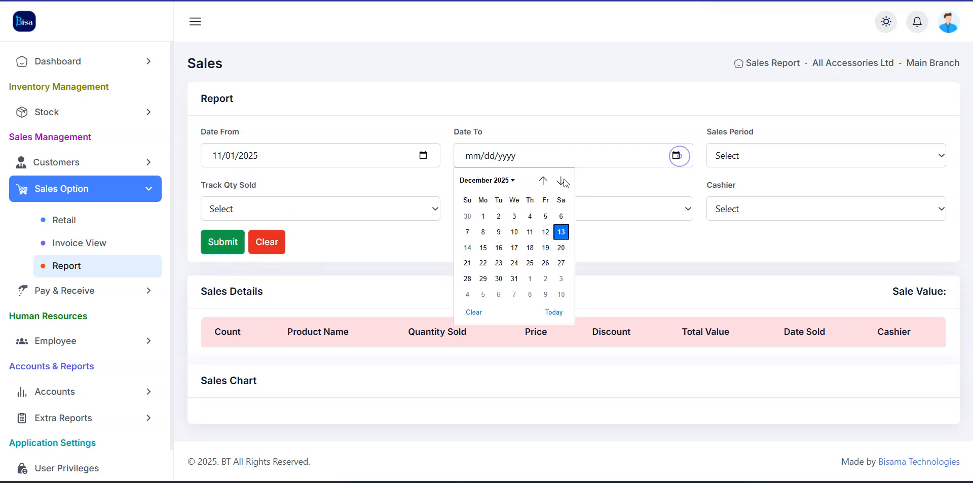
left_click(543, 180)
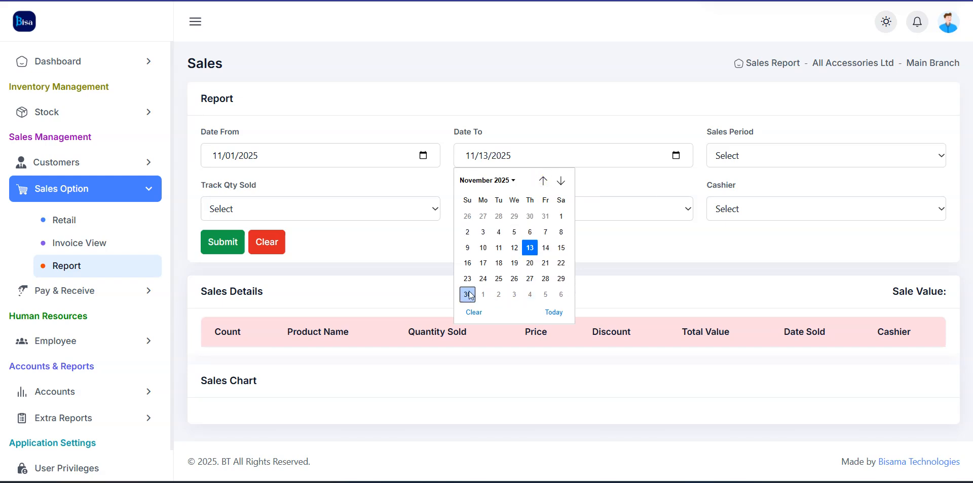
left_click(468, 293)
left_click(221, 248)
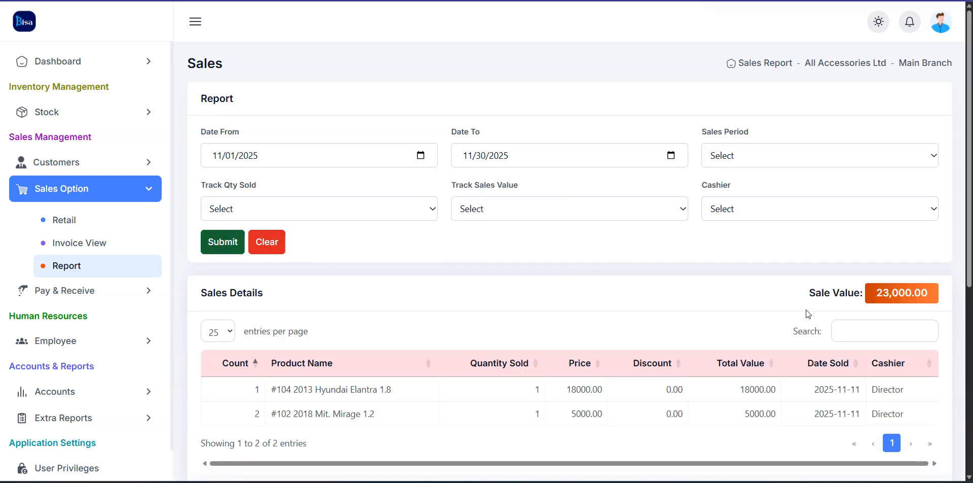
scroll(614, 350, "down", 4)
scroll(498, 218, "up", 4)
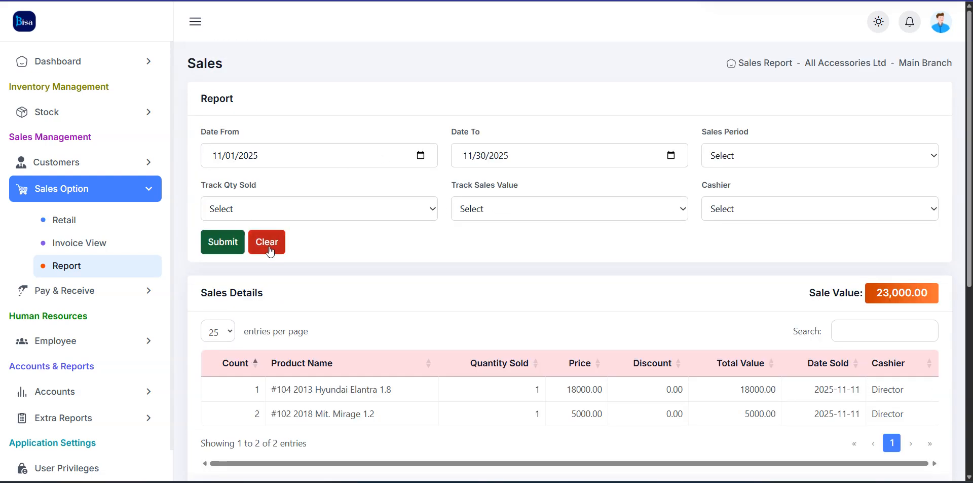
scroll(391, 304, "down", 6)
scroll(391, 302, "up", 6)
Clear the report, rerun it for 12/01/2025–12/31/2025 showing 28,000.00, then go to Invoice View
left_click(271, 243)
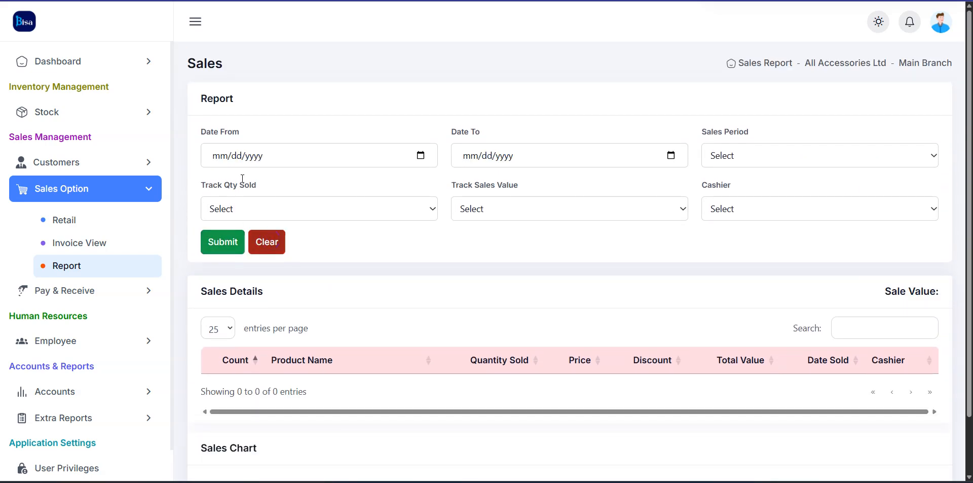
left_click(421, 156)
left_click(230, 216)
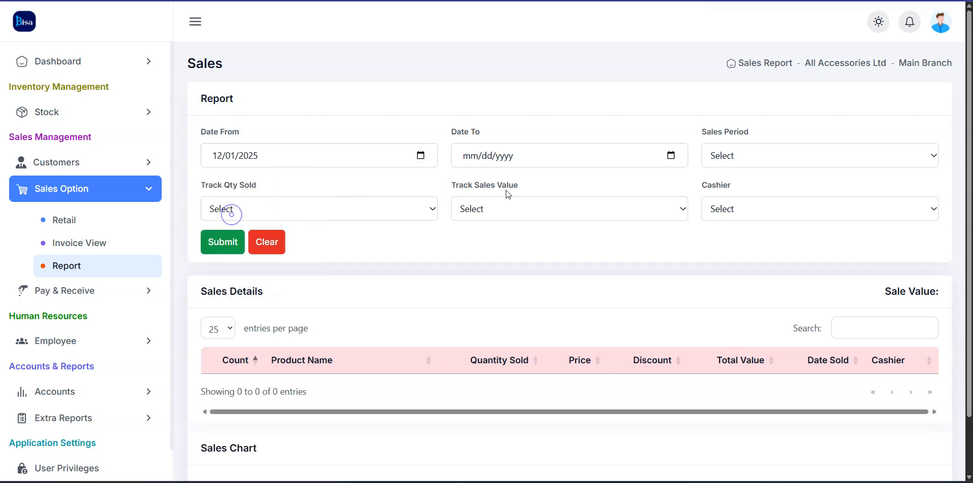
left_click(669, 155)
left_click(511, 278)
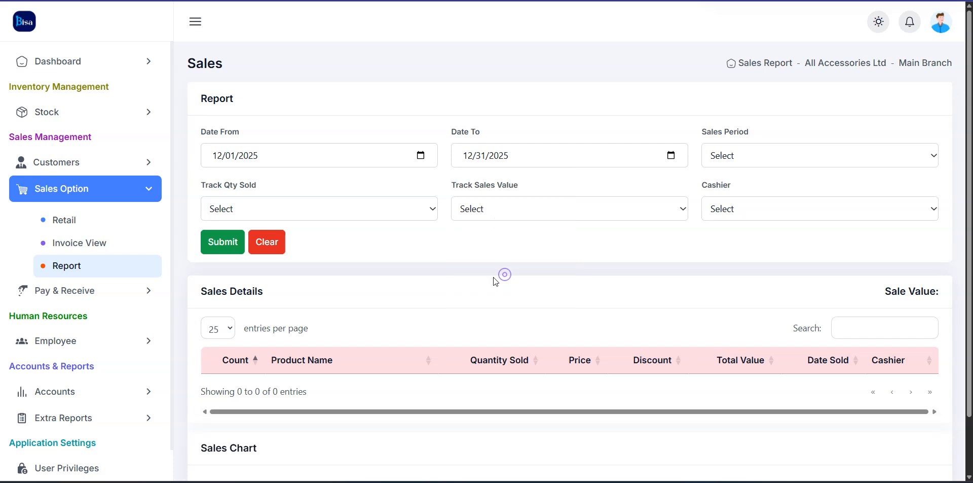
left_click(223, 242)
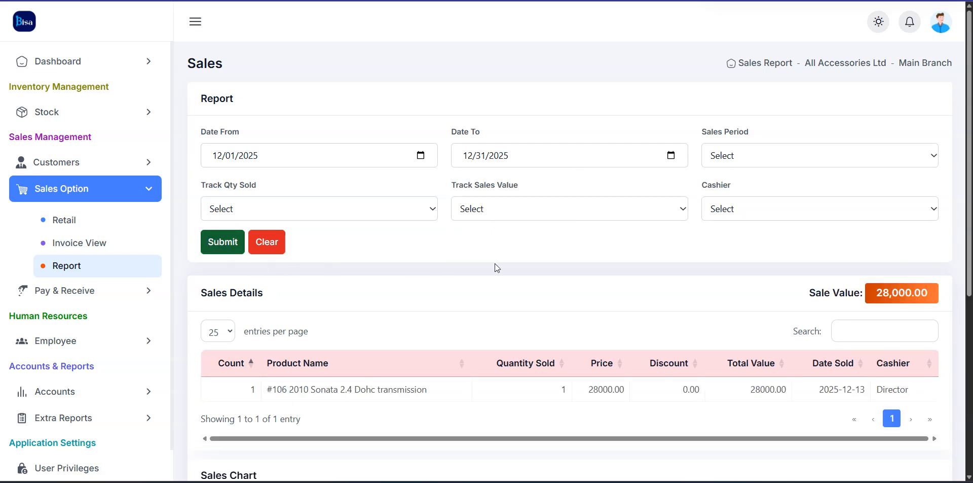
scroll(866, 303, "down", 1)
scroll(865, 303, "down", 4)
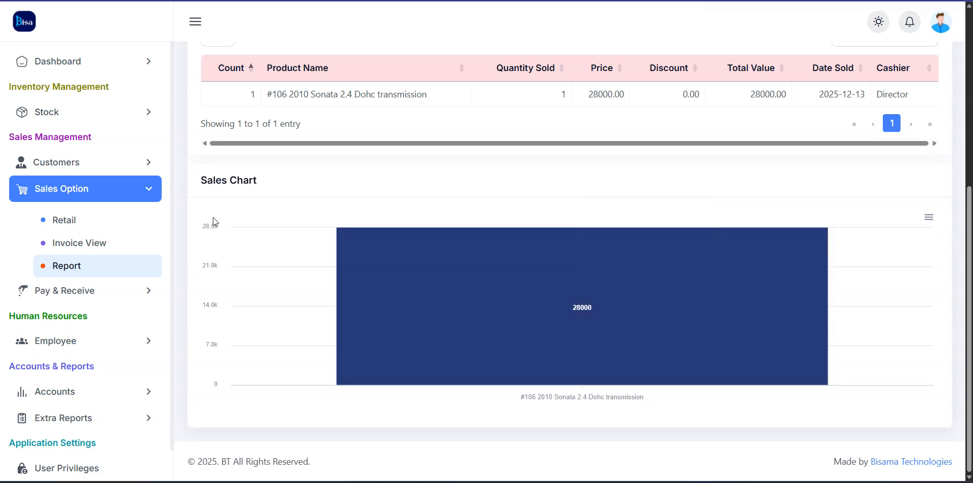
left_click(91, 251)
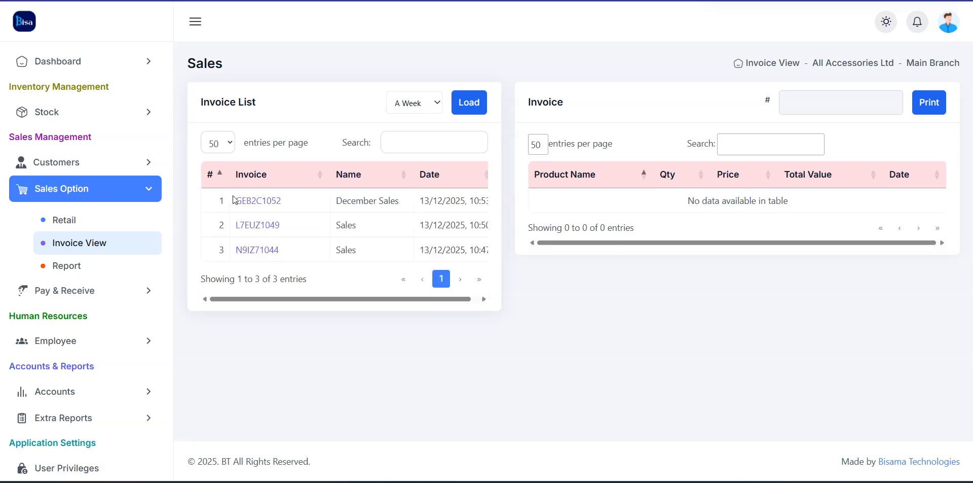
Review the three invoices' items, then preview December Sales invoice GEB2C1052 (28,000.00 Sonata) for printing
left_click(238, 201)
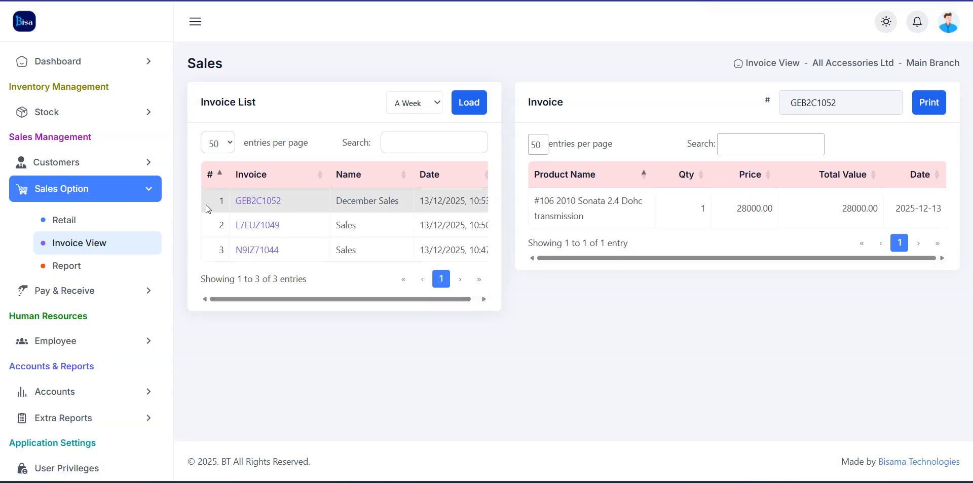
left_click(268, 225)
left_click(278, 249)
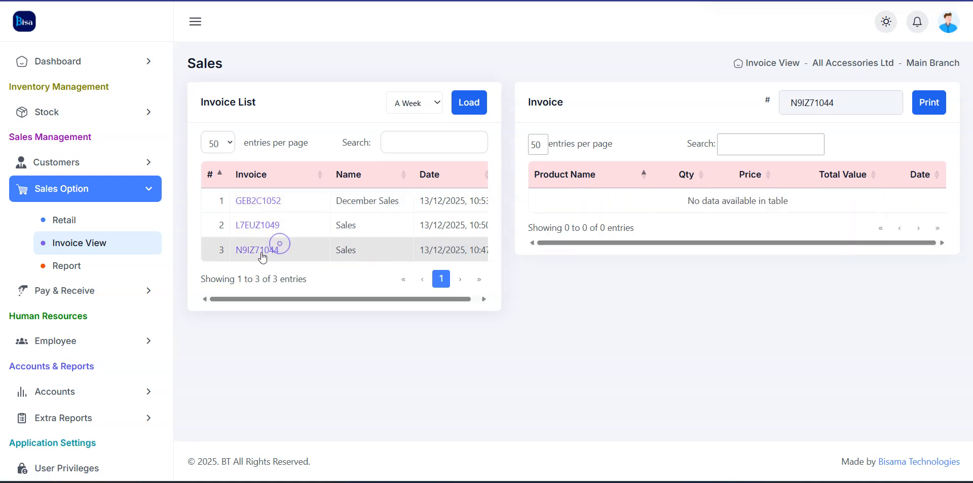
left_click(263, 203)
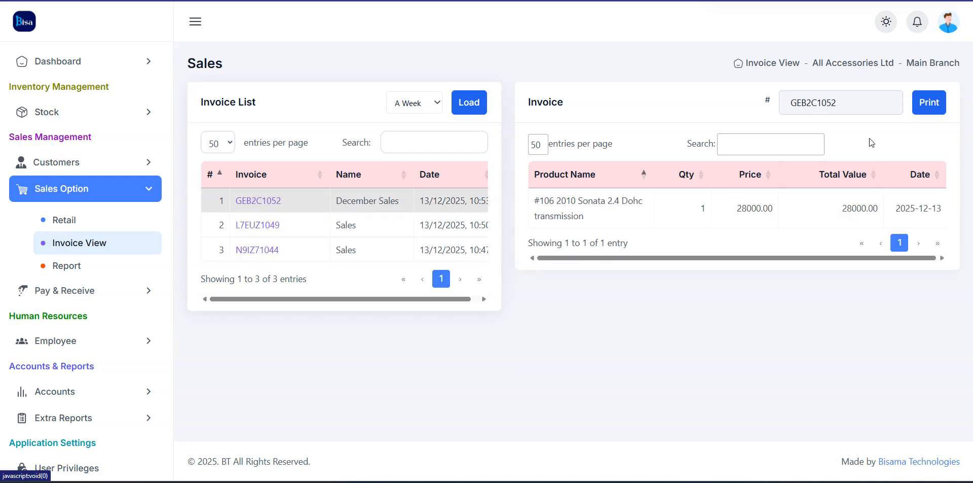
left_click(929, 103)
left_click(533, 53)
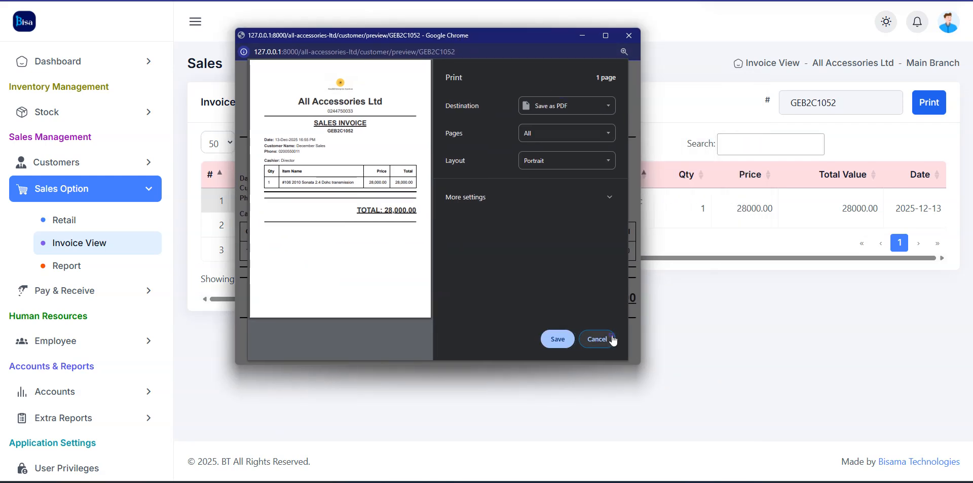
Cancel printing, zoom the GEB2C1052 preview in and back to normal, then close it
left_click(613, 339)
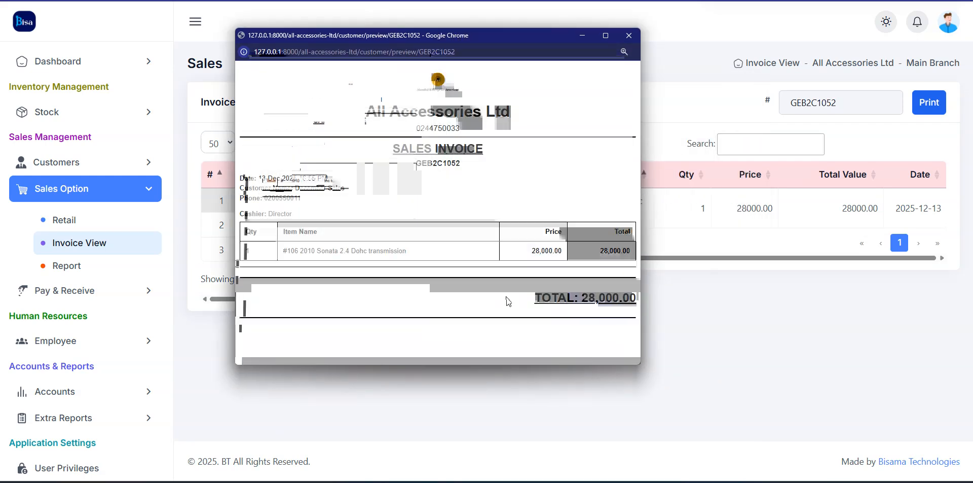
left_click(624, 52)
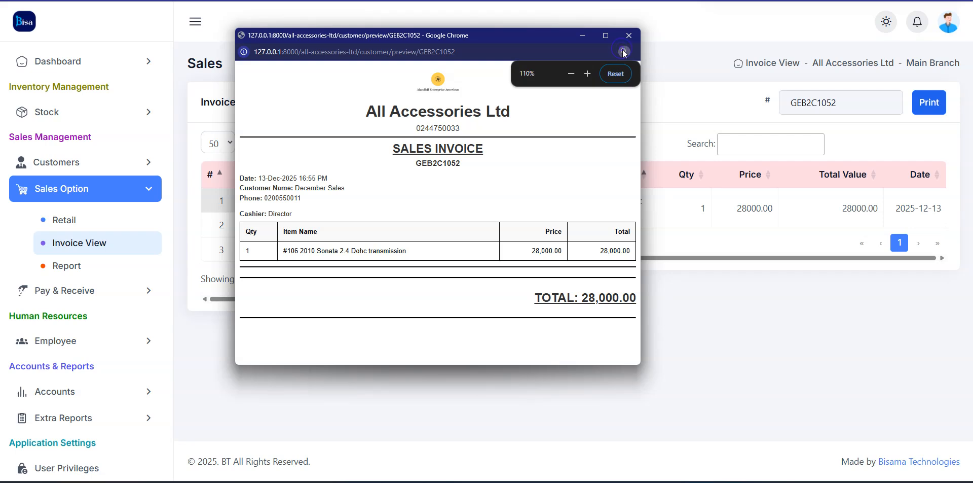
left_click(588, 74)
left_click(587, 74)
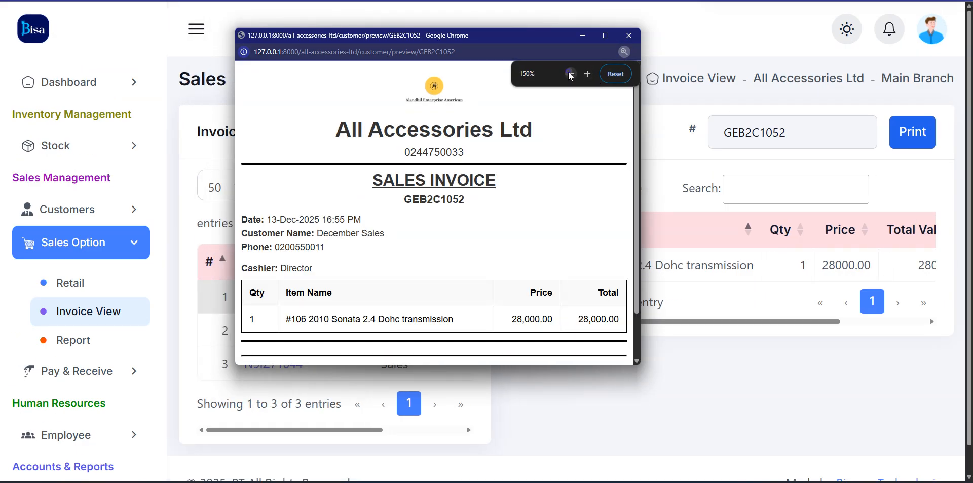
left_click(571, 74)
left_click(570, 74)
left_click(570, 74)
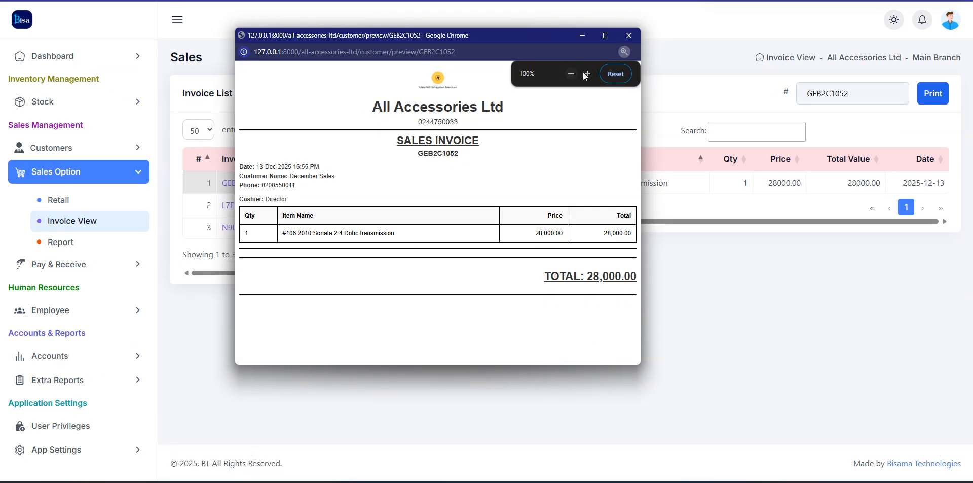
left_click(631, 35)
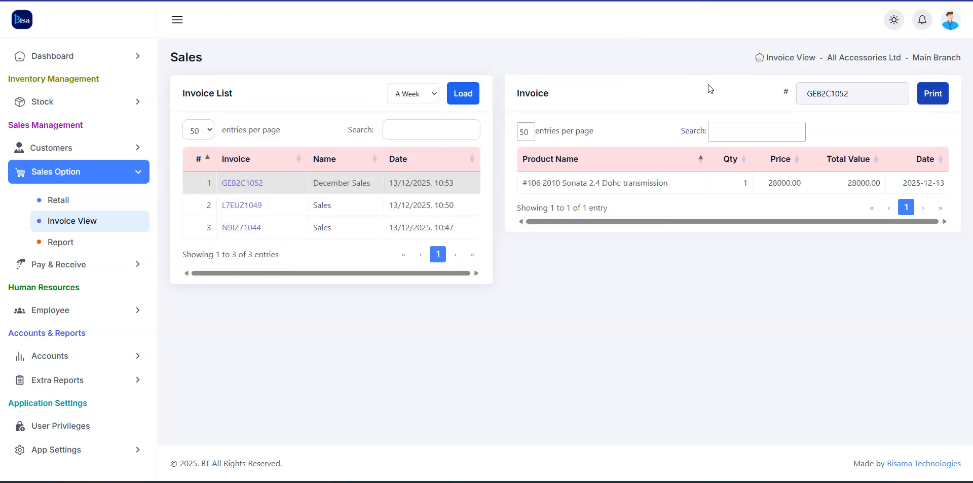